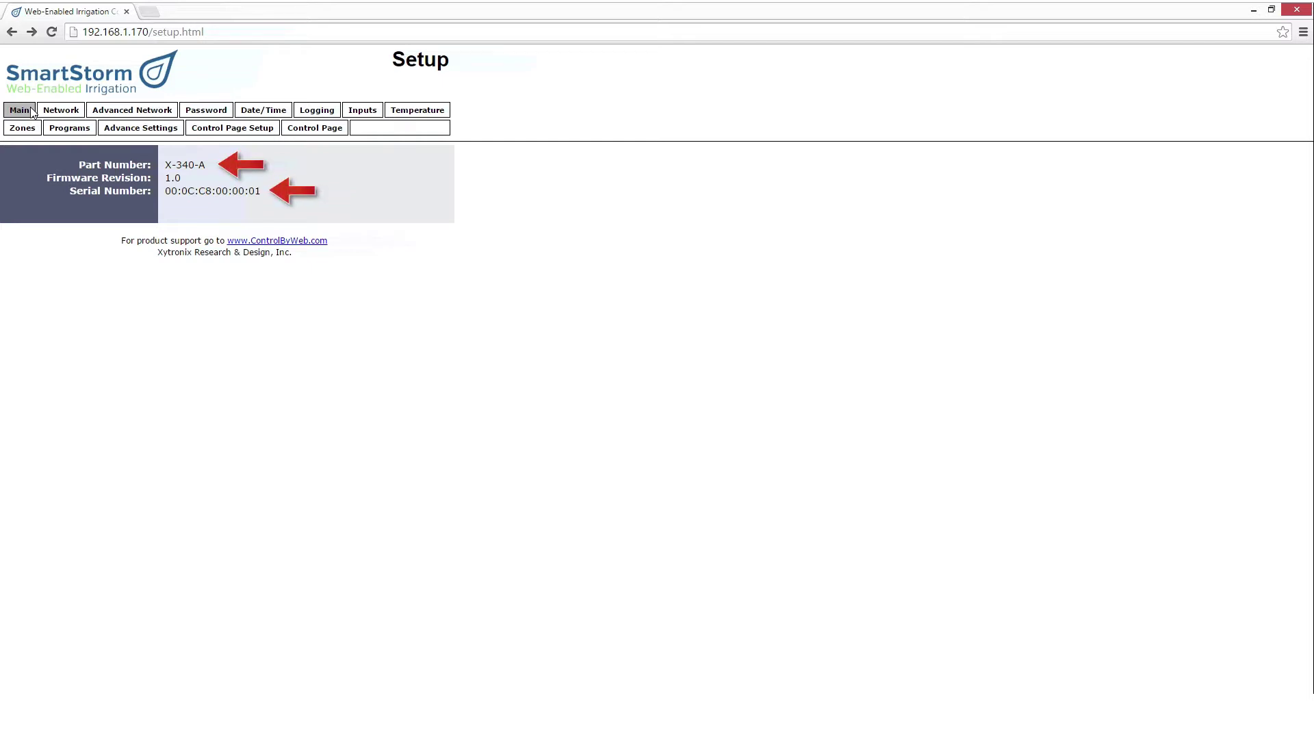
Step: View the Network settings, then move on to the Advanced Network page
{"action": "left_click", "coordinate": [48, 112]}
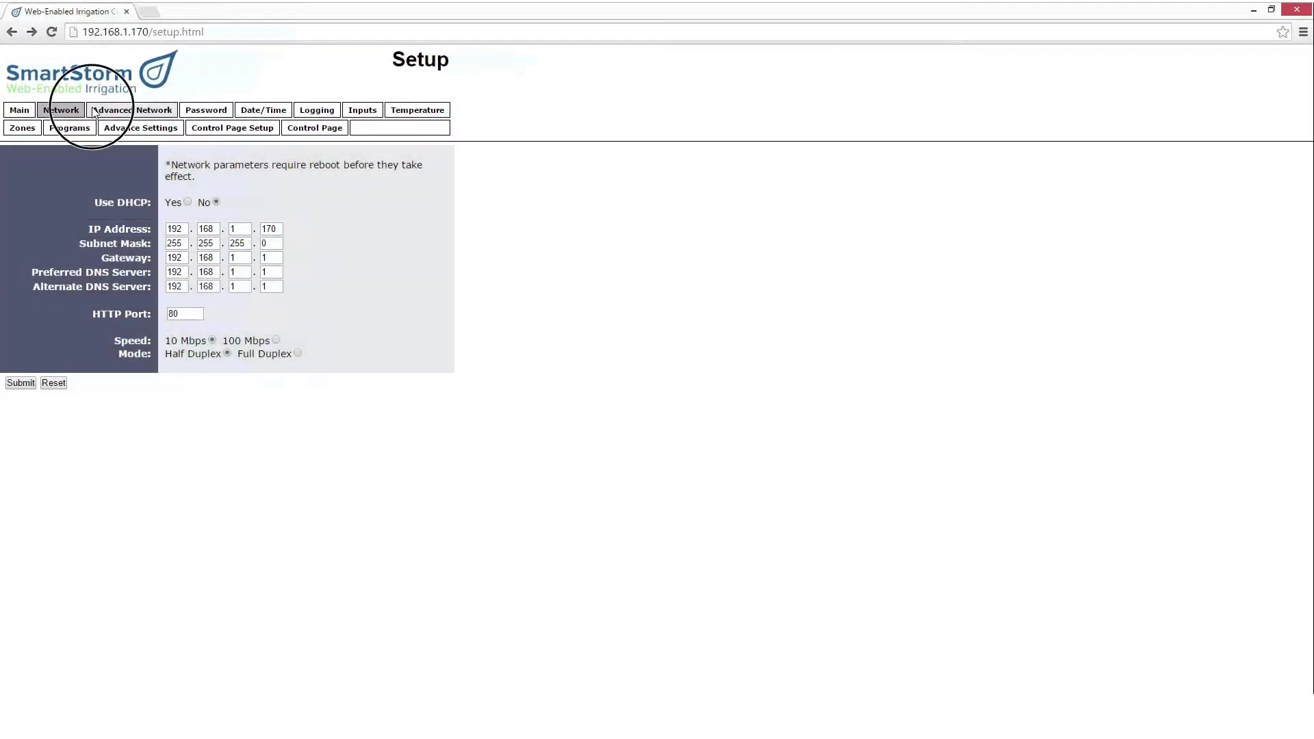
{"action": "left_click", "coordinate": [94, 111]}
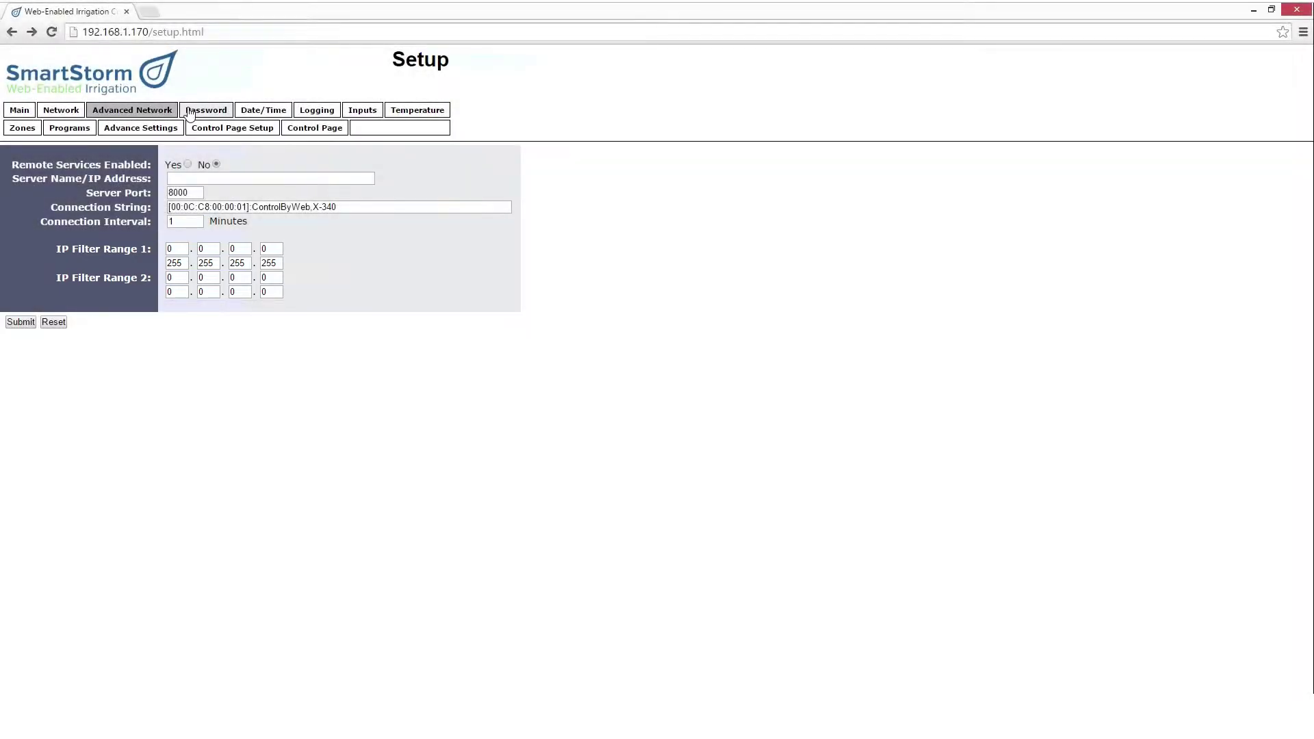
Step: Move on to the Password page with its setup and control password fields
{"action": "left_click", "coordinate": [190, 113]}
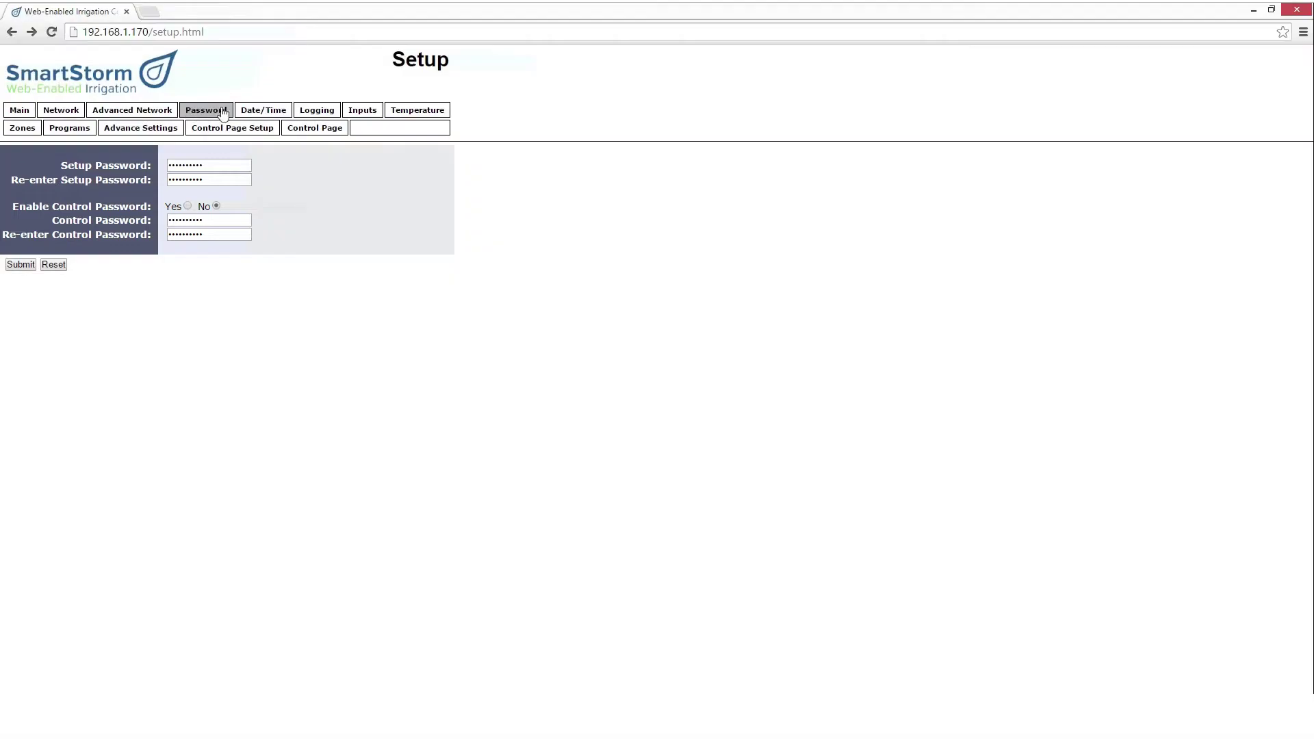
Step: Keep the Date/Time clock set Manually, submit it, and dismiss the update message
{"action": "left_click", "coordinate": [272, 113]}
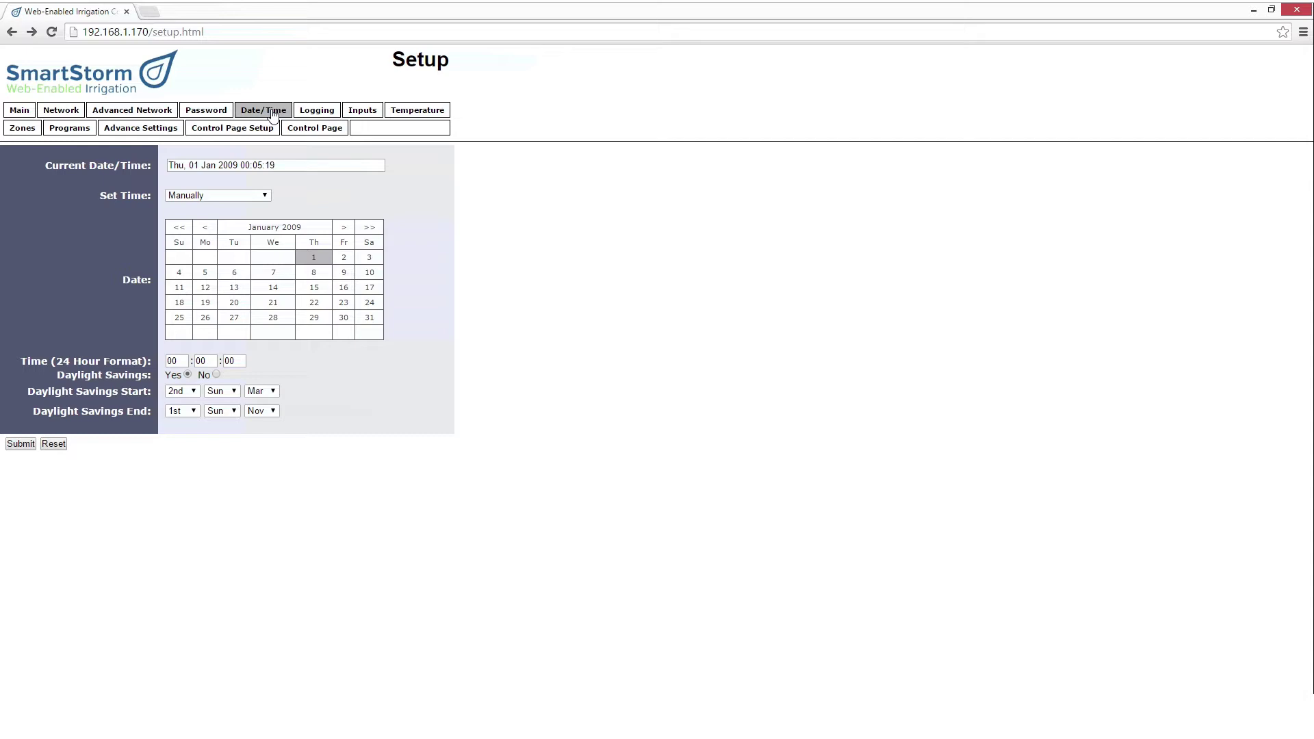
{"action": "left_click", "coordinate": [266, 196]}
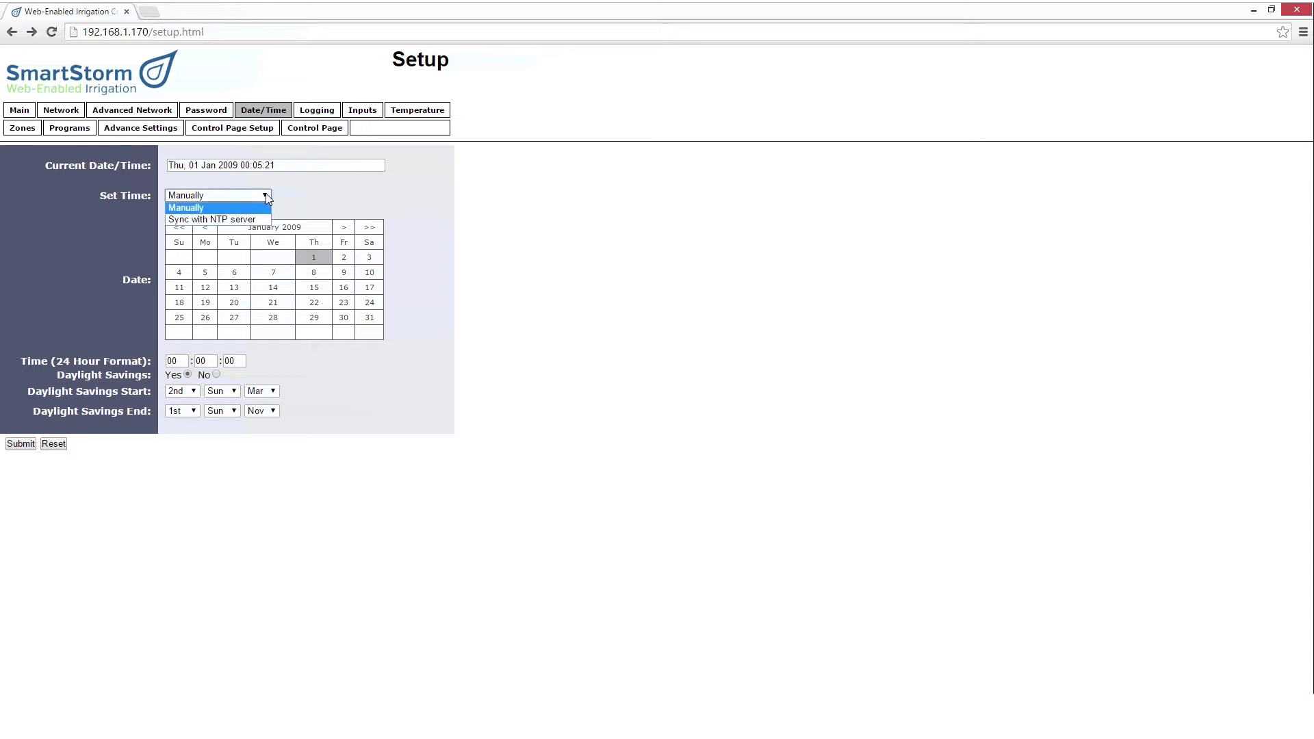
{"action": "left_click", "coordinate": [264, 207]}
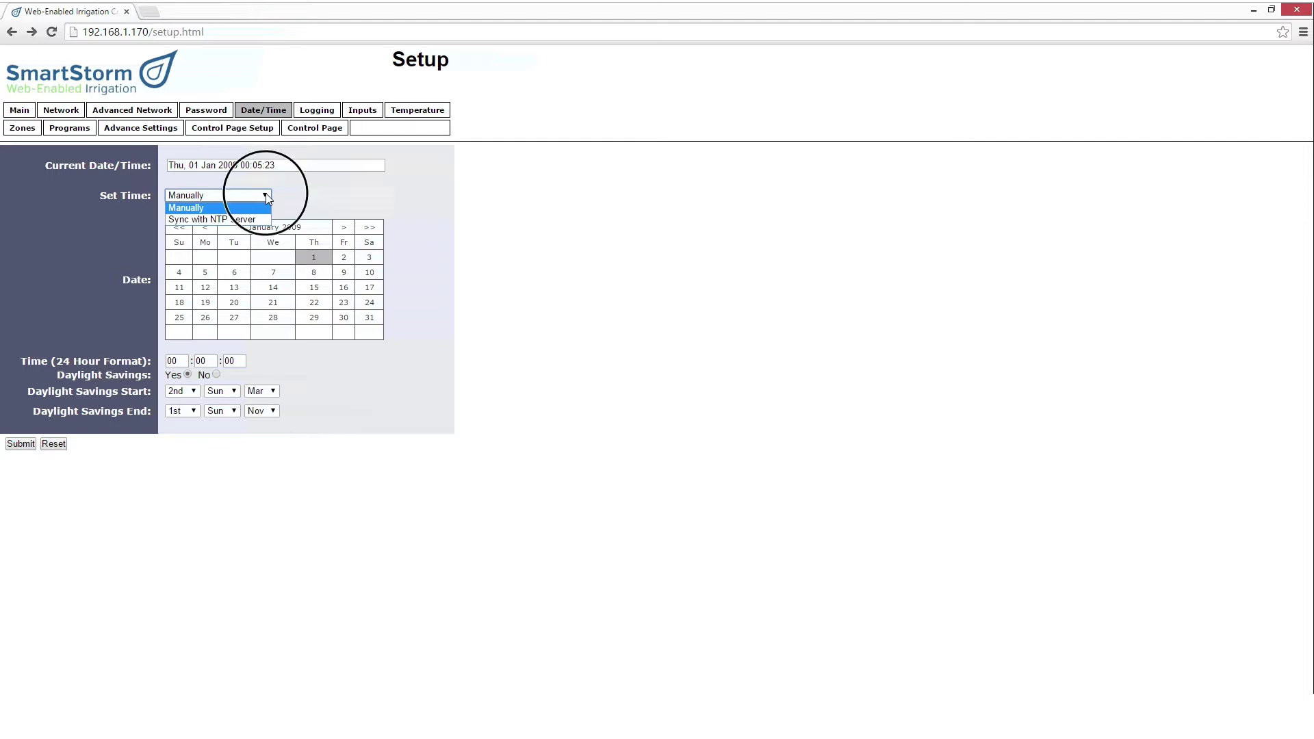
{"action": "left_click", "coordinate": [18, 444]}
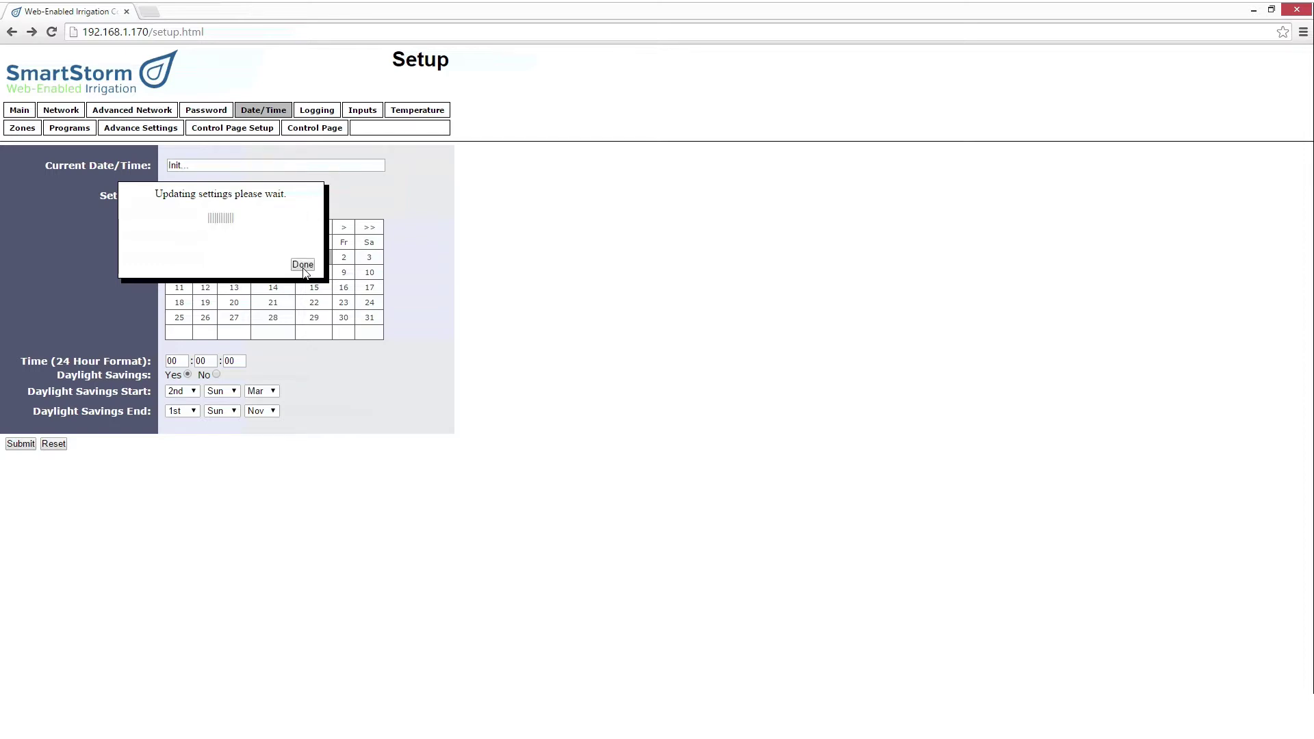
{"action": "left_click", "coordinate": [304, 265]}
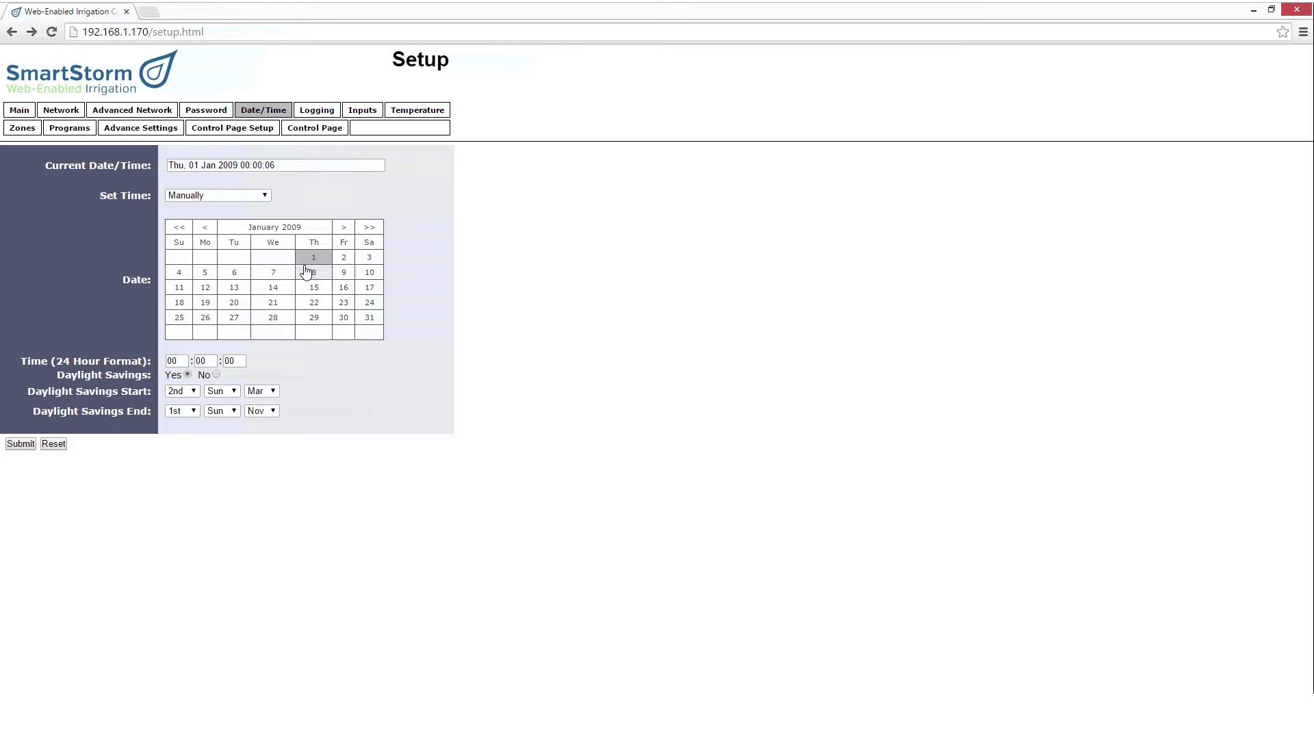
Step: Set Logging Enabled to Yes, submit, and accept erasing the current log file
{"action": "left_click", "coordinate": [316, 111]}
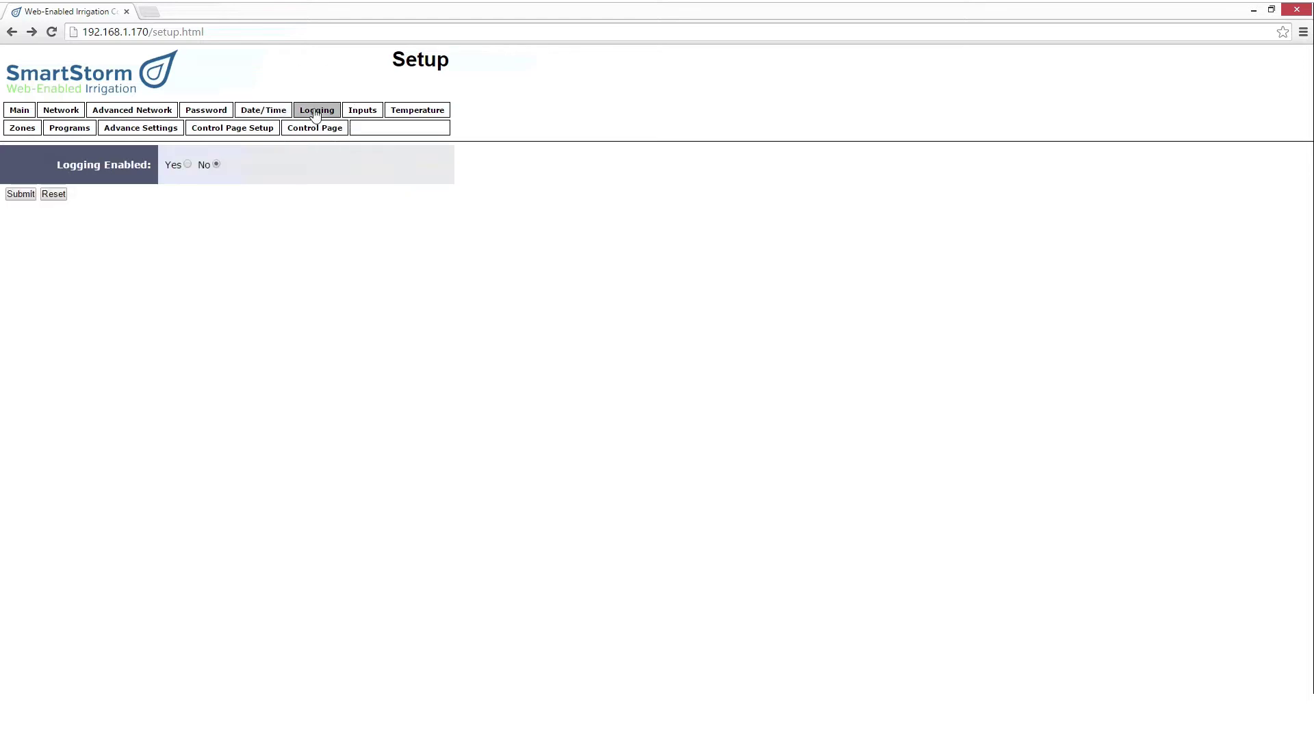
{"action": "left_click", "coordinate": [187, 164]}
{"action": "left_click", "coordinate": [16, 194]}
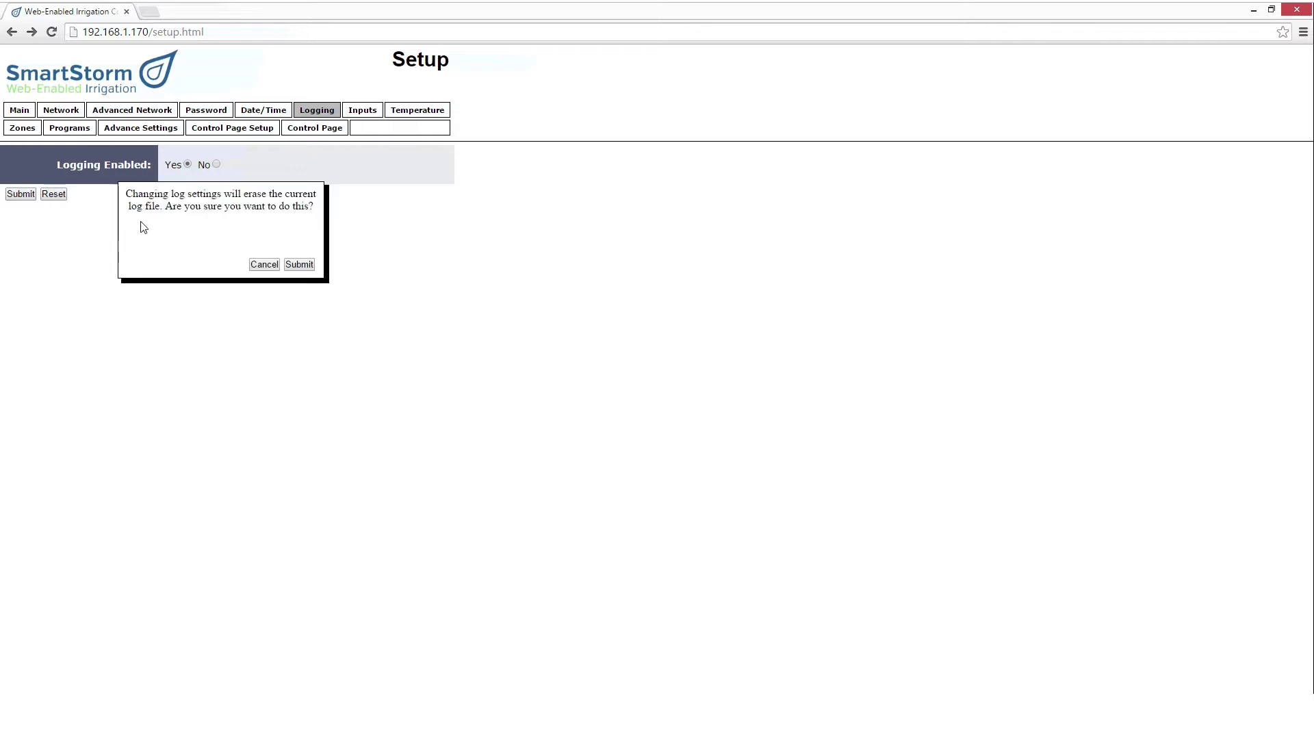
{"action": "left_click", "coordinate": [288, 265]}
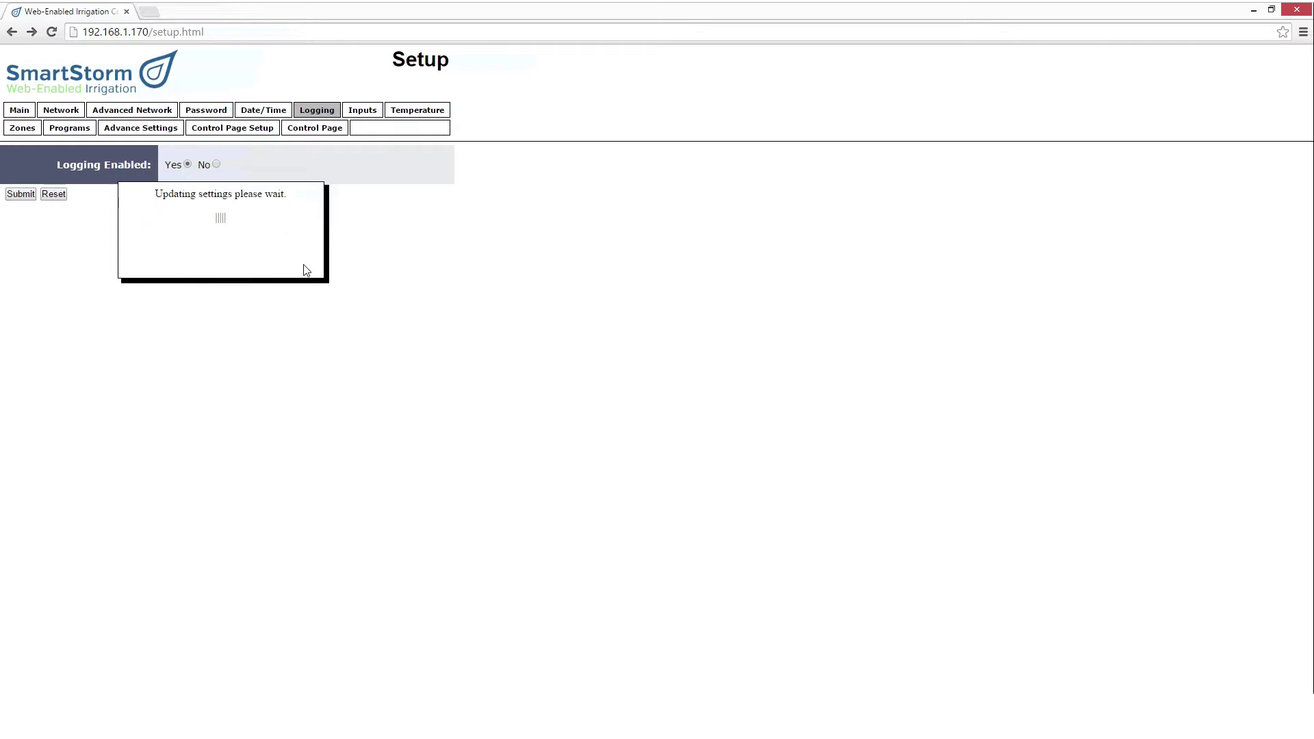
{"action": "left_click", "coordinate": [303, 265]}
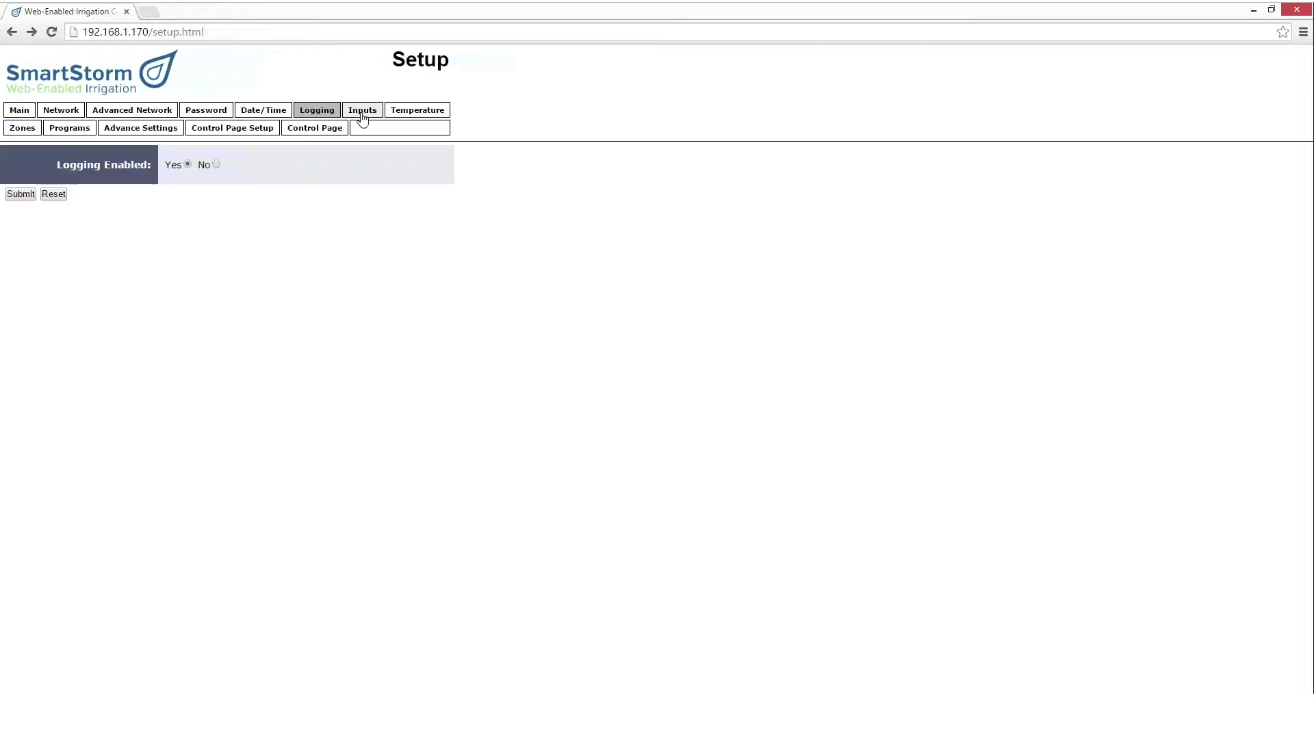
Step: Review the Inputs list and leave Input 1's function as No Function
{"action": "left_click", "coordinate": [369, 116]}
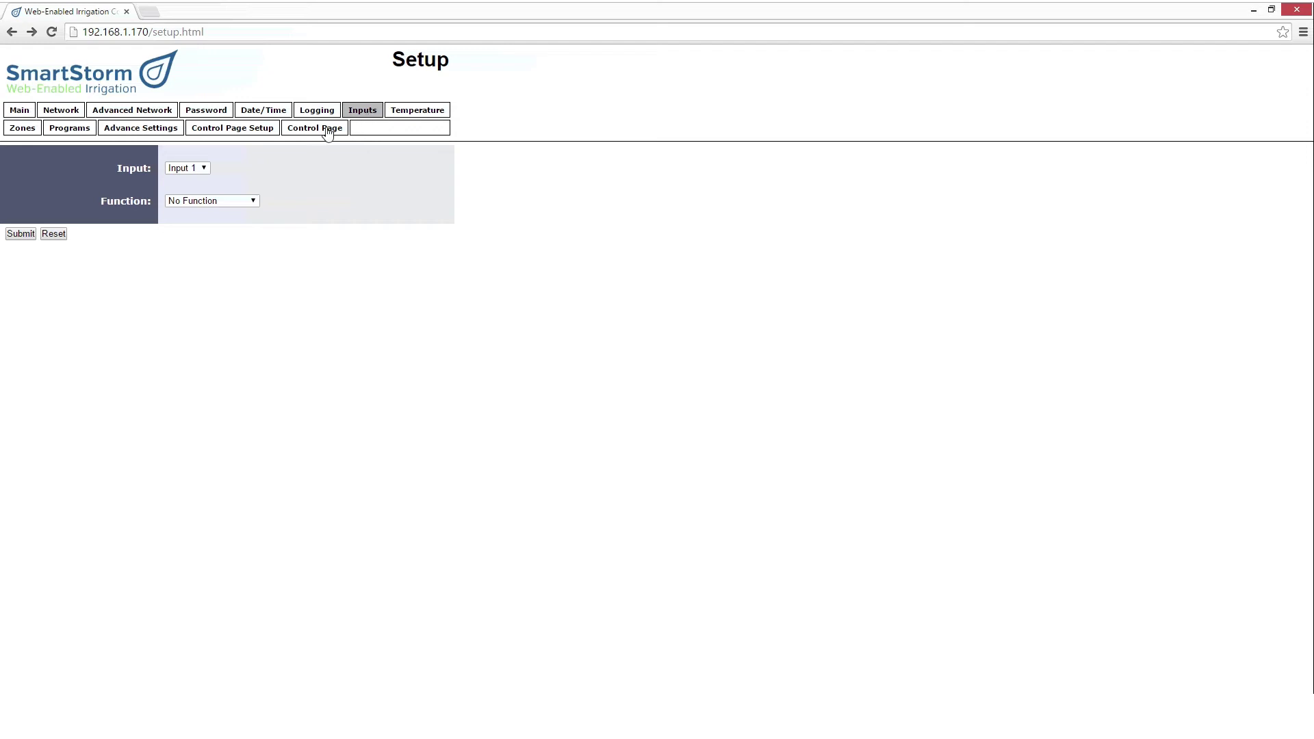
{"action": "left_click", "coordinate": [205, 167]}
{"action": "left_click", "coordinate": [251, 201]}
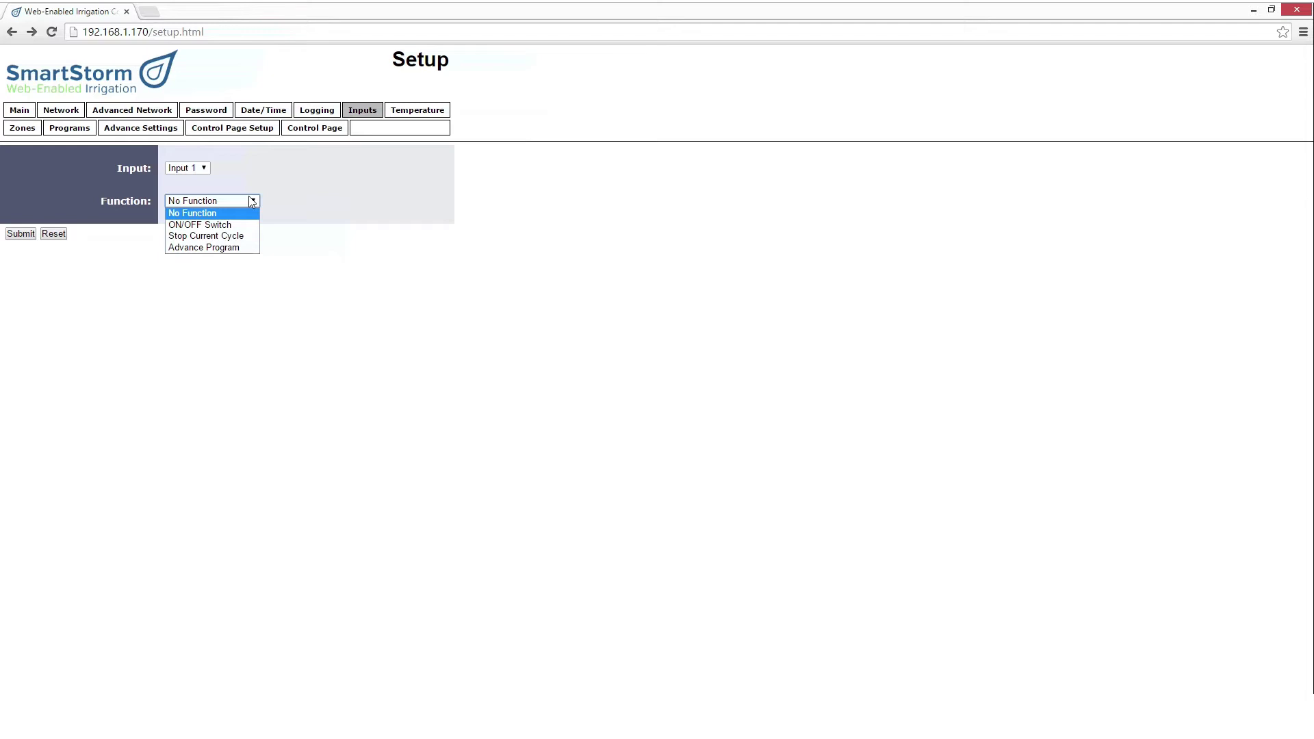
{"action": "left_click", "coordinate": [252, 201]}
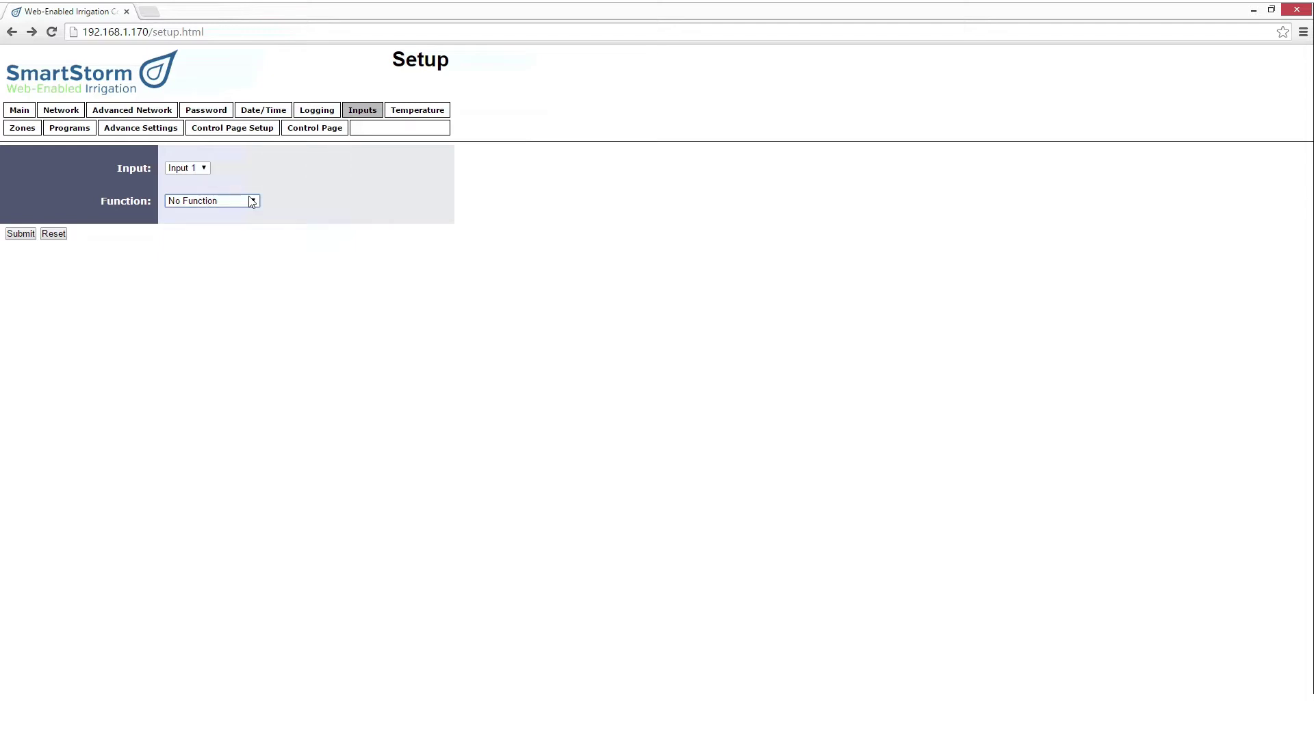
Step: Replace the Low Temperature Shutoff value 20.0 with -50.0
{"action": "left_click", "coordinate": [403, 114]}
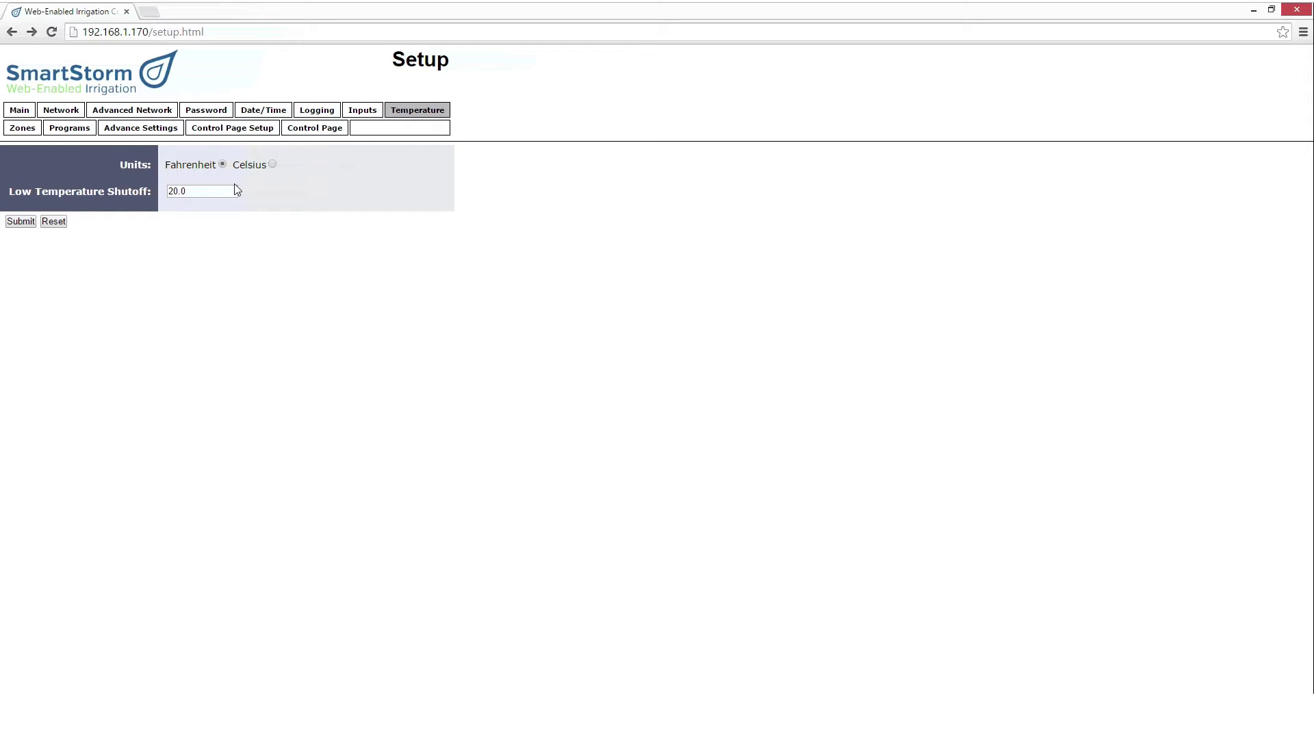
{"action": "left_click_drag", "start_coordinate": [214, 191], "coordinate": [167, 189]}
{"action": "type", "text": "-50.0"}
{"action": "left_click", "coordinate": [45, 149]}
{"action": "left_click", "coordinate": [31, 130]}
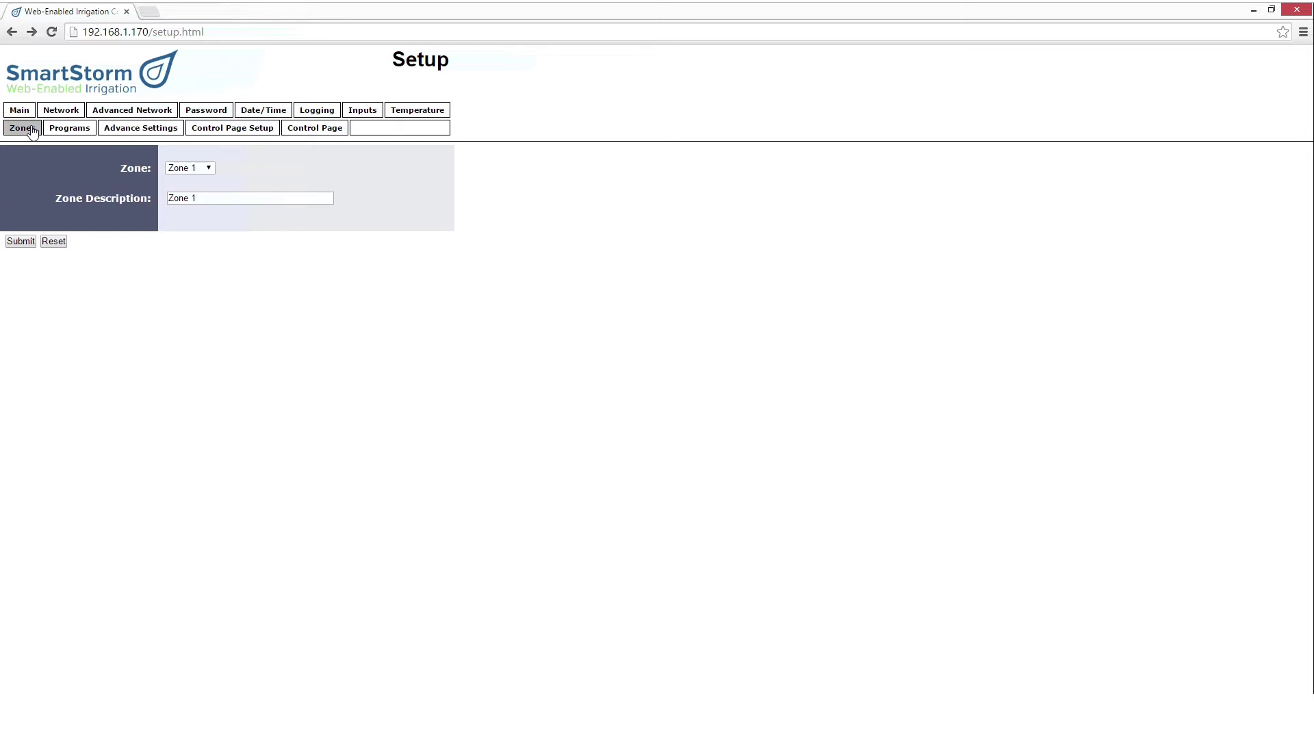
Step: Select Zone 9 in the Zones page to view its master valve option
{"action": "left_click", "coordinate": [189, 168]}
{"action": "left_click", "coordinate": [196, 263]}
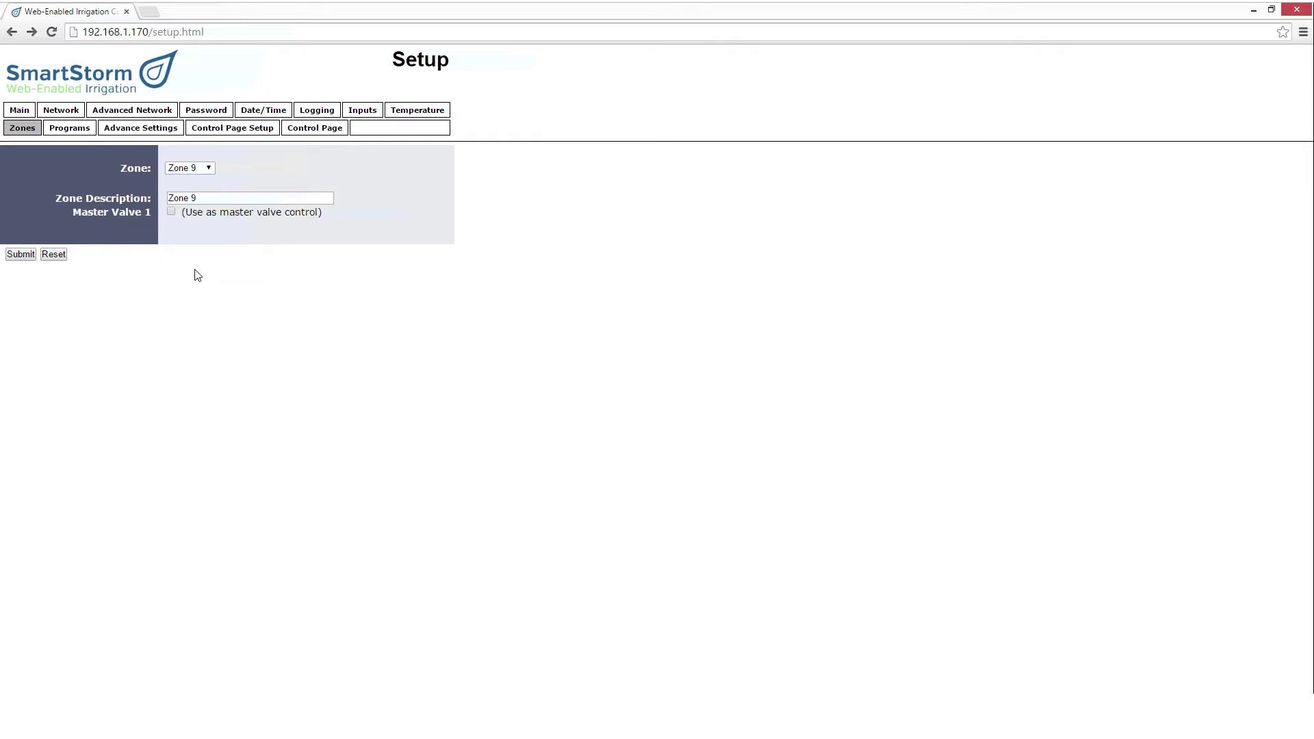
{"action": "left_click", "coordinate": [85, 131]}
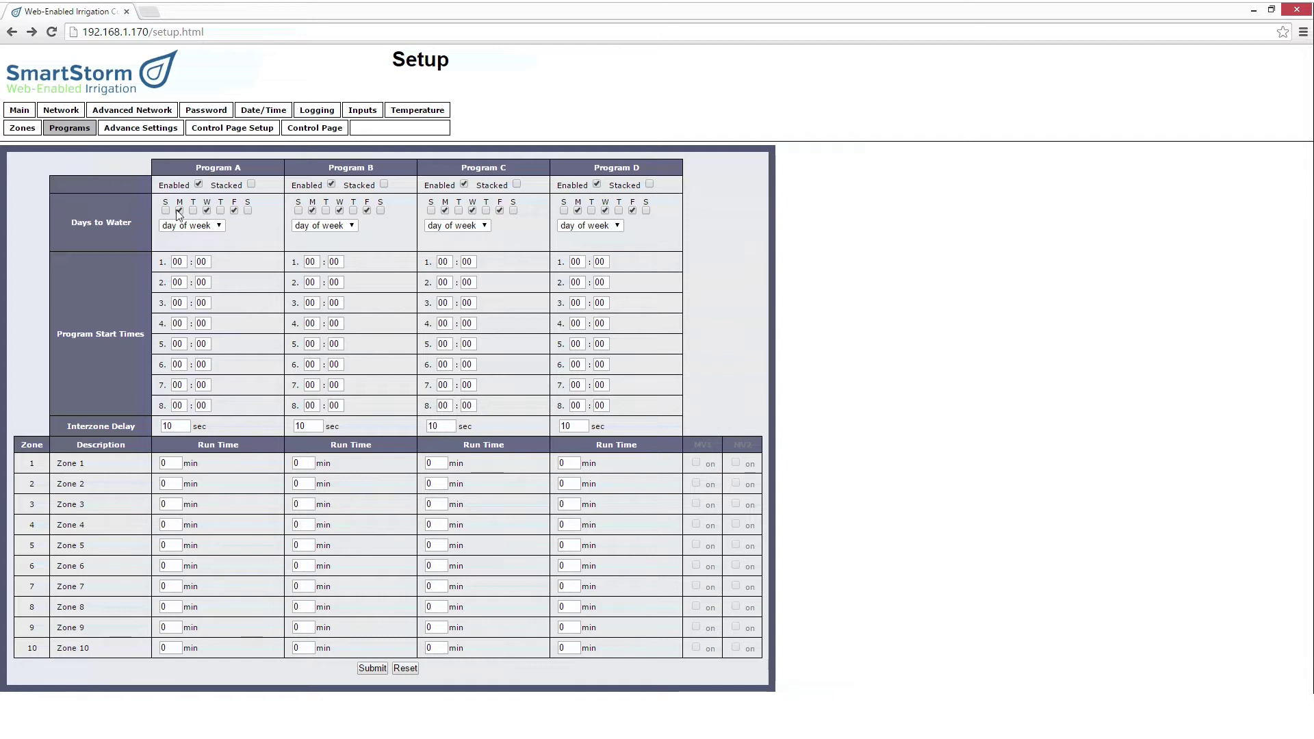
Step: Switch Program A's watering days to Interval, then back to Day of Week
{"action": "left_click", "coordinate": [220, 227]}
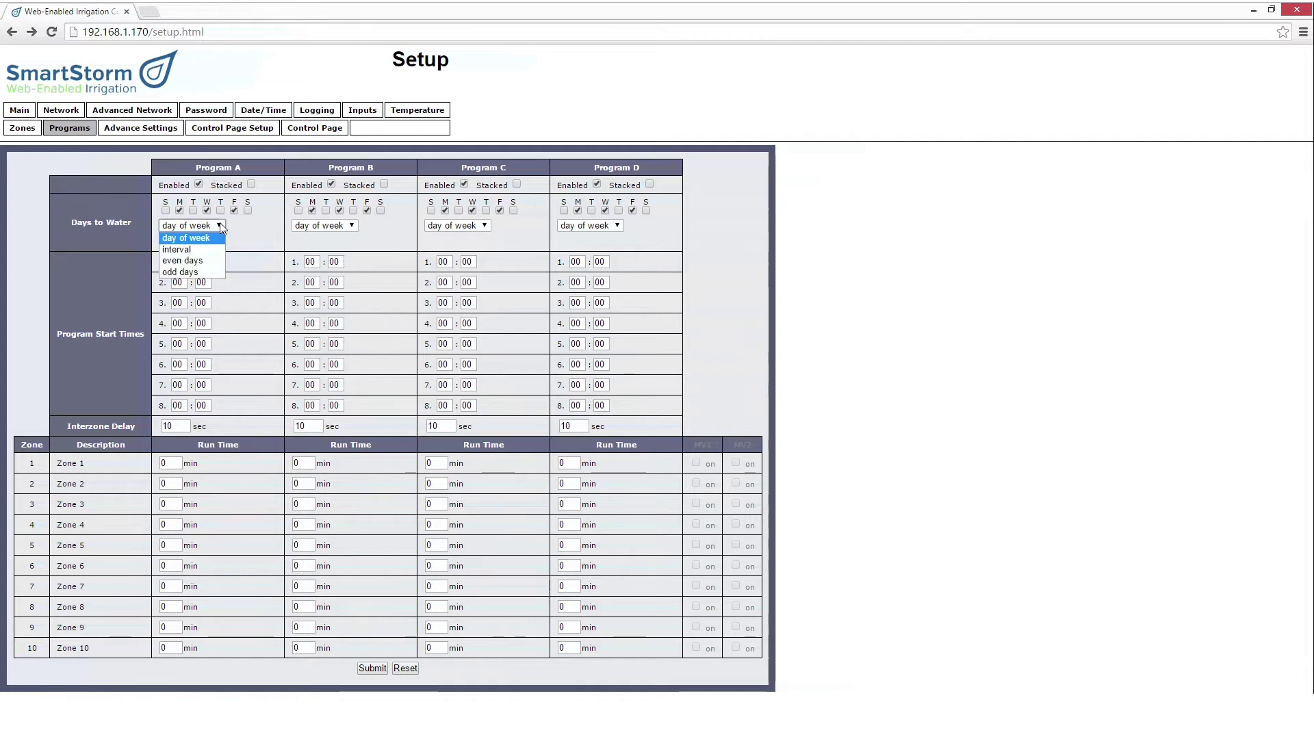
{"action": "left_click", "coordinate": [216, 252]}
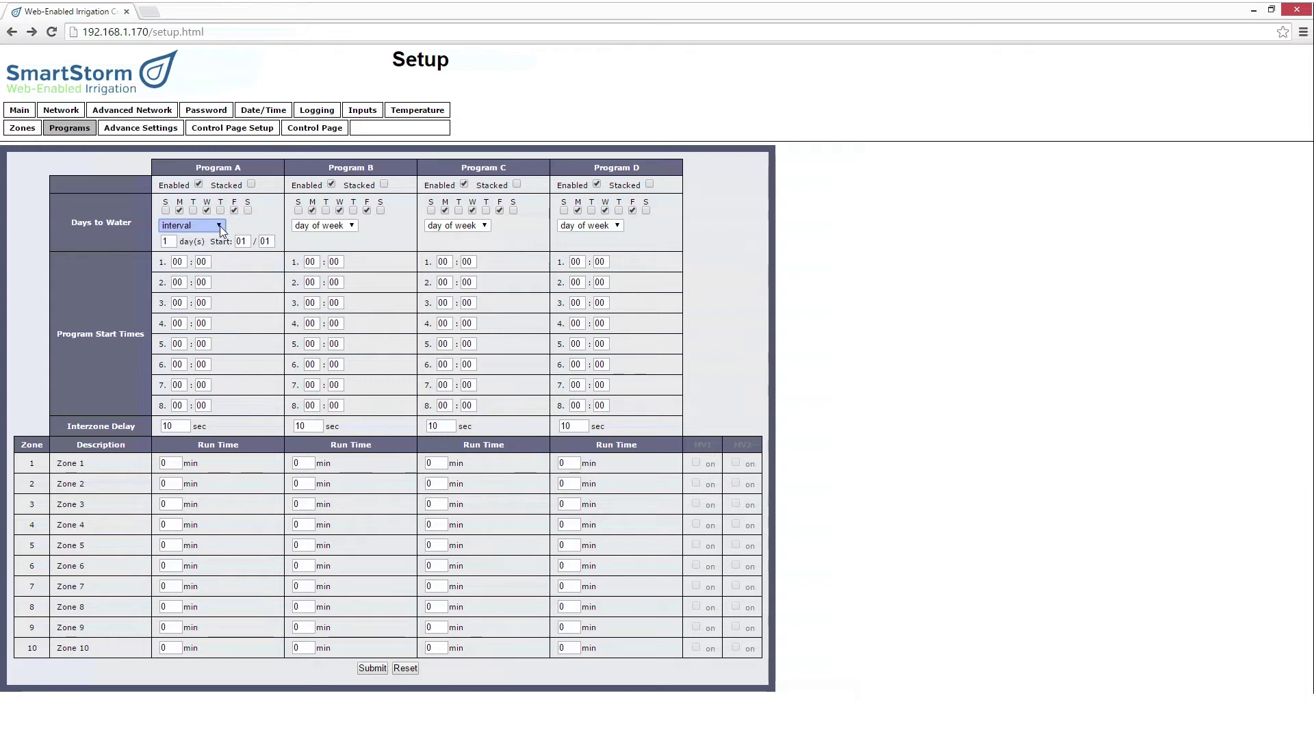
{"action": "left_click", "coordinate": [220, 227]}
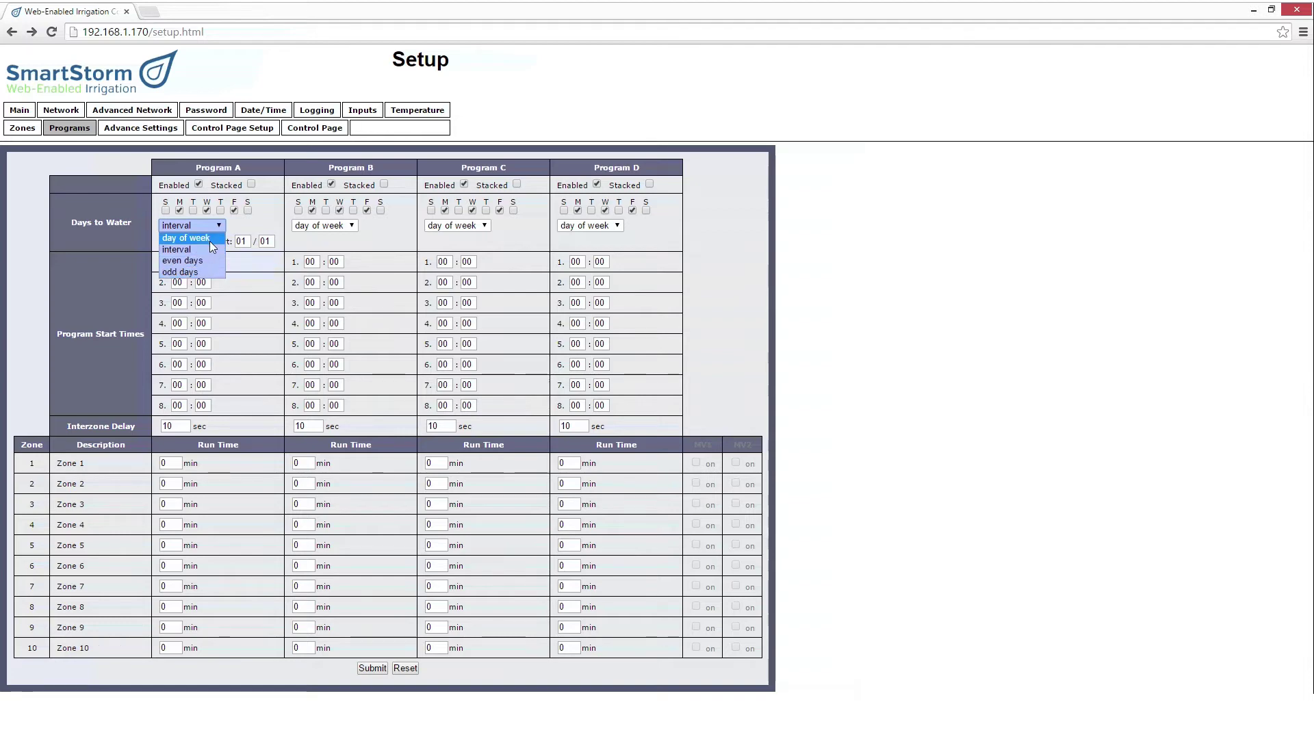
{"action": "left_click", "coordinate": [209, 240]}
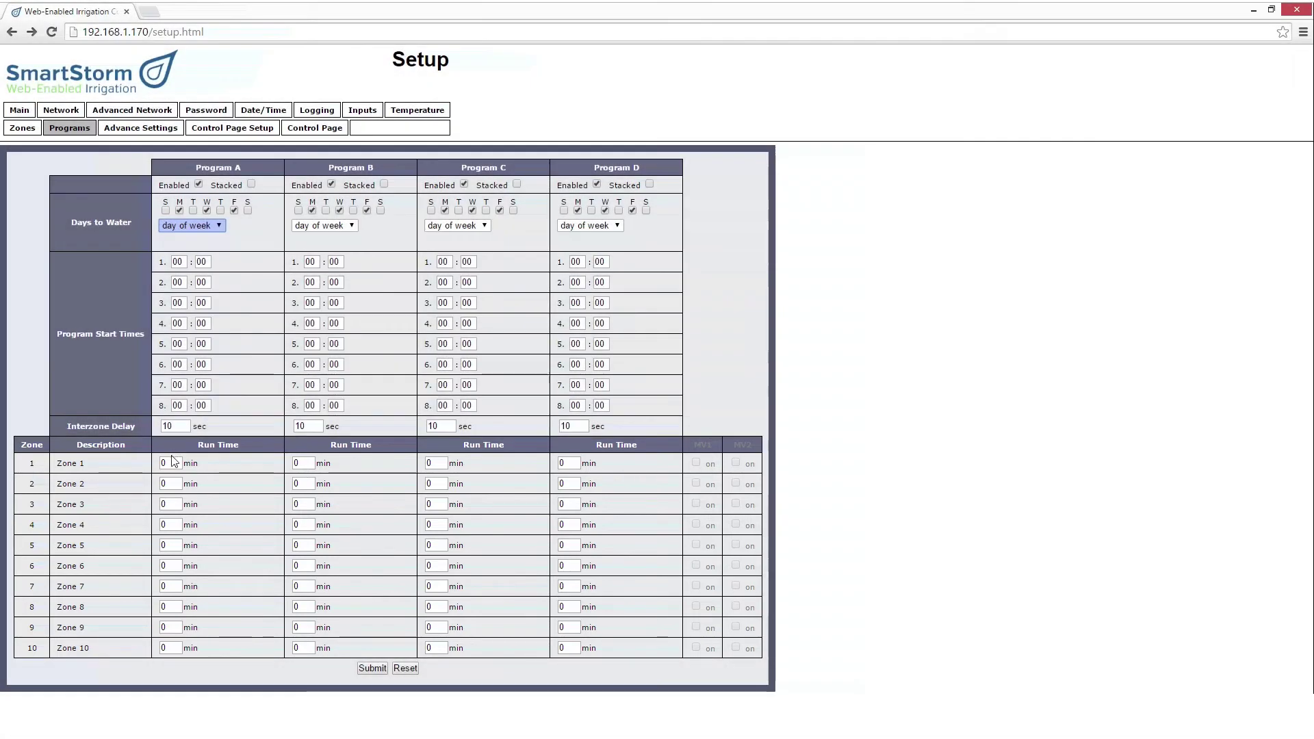
Step: Give Zones 1, 2 and 3 a 10-minute Program A run time and submit
{"action": "double_click", "coordinate": [171, 462]}
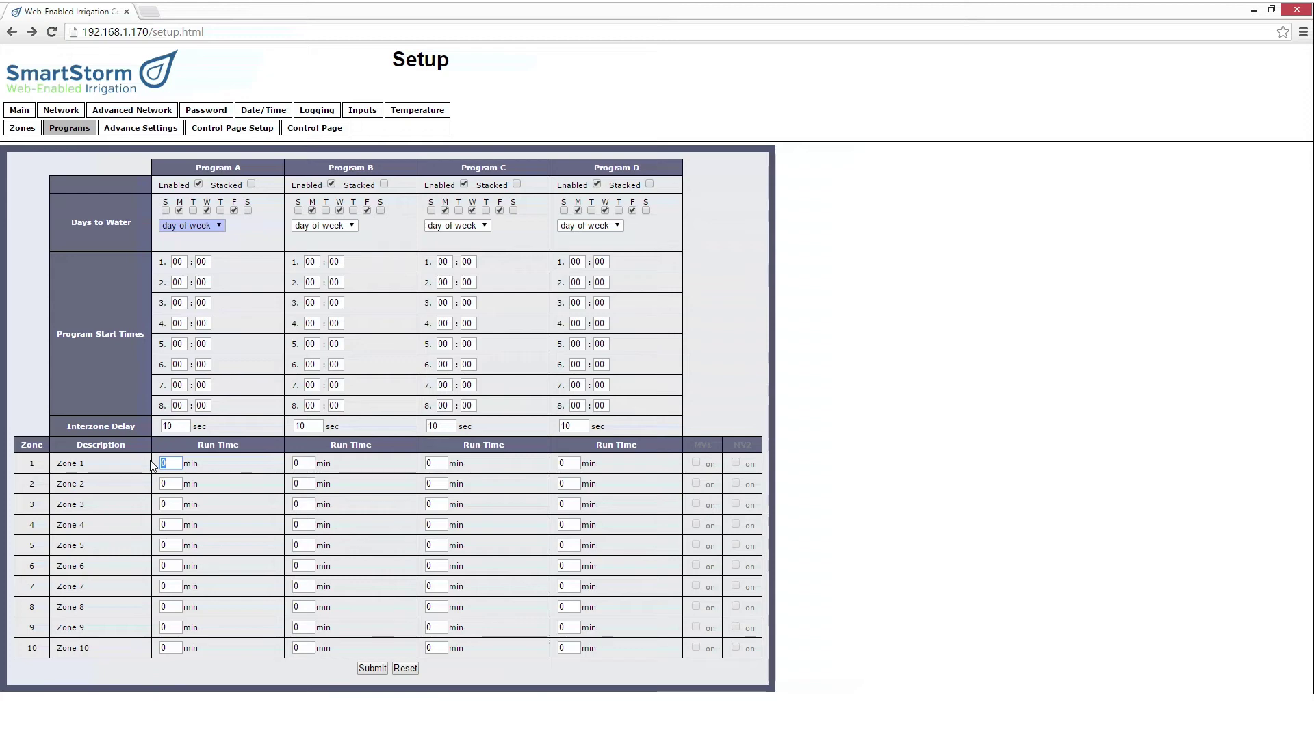
{"action": "type", "text": "10"}
{"action": "double_click", "coordinate": [171, 483]}
{"action": "type", "text": "10"}
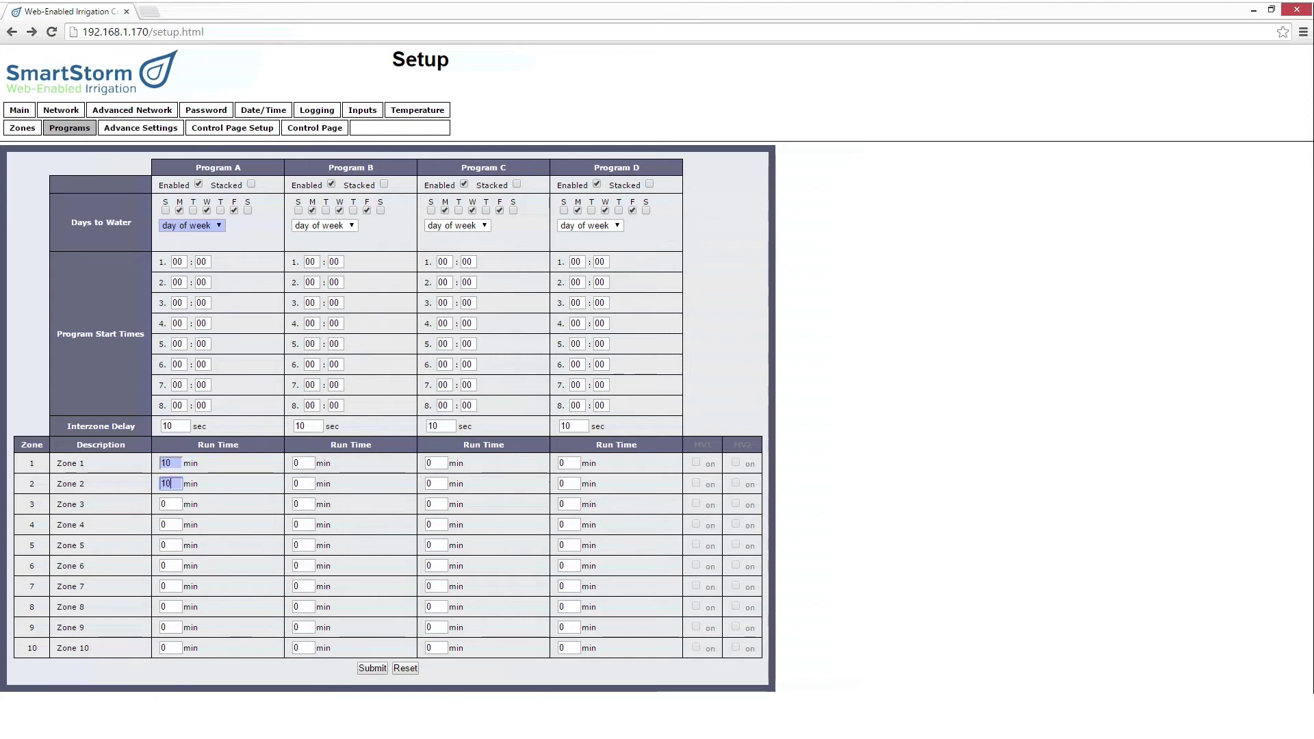
{"action": "double_click", "coordinate": [170, 505]}
{"action": "type", "text": "10"}
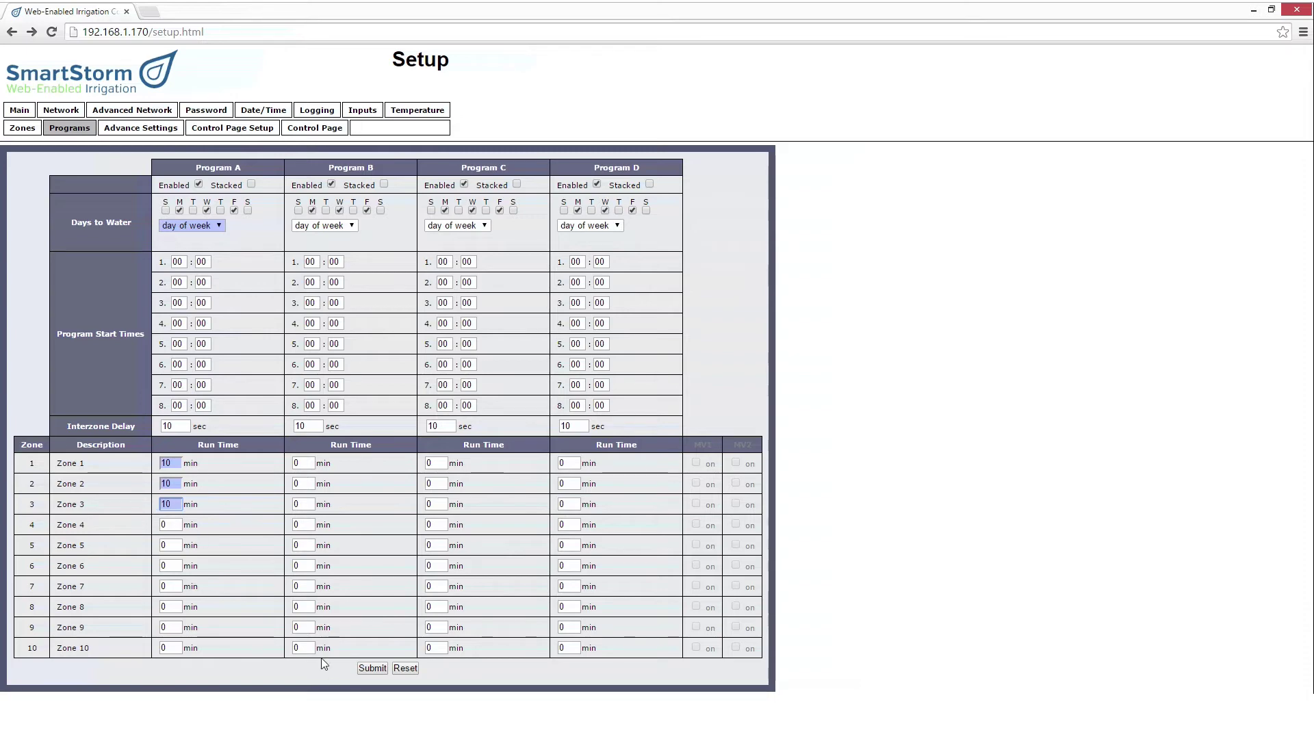
{"action": "left_click", "coordinate": [367, 667]}
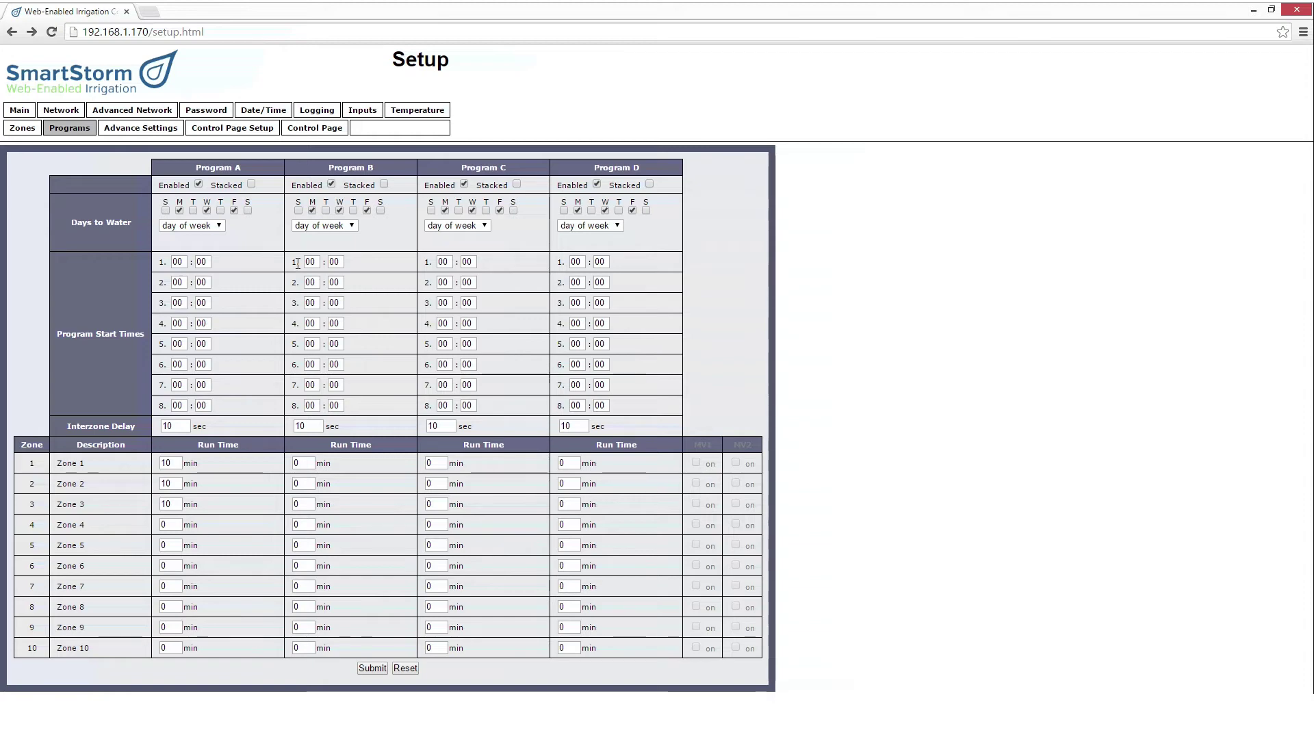
{"action": "left_click", "coordinate": [174, 132]}
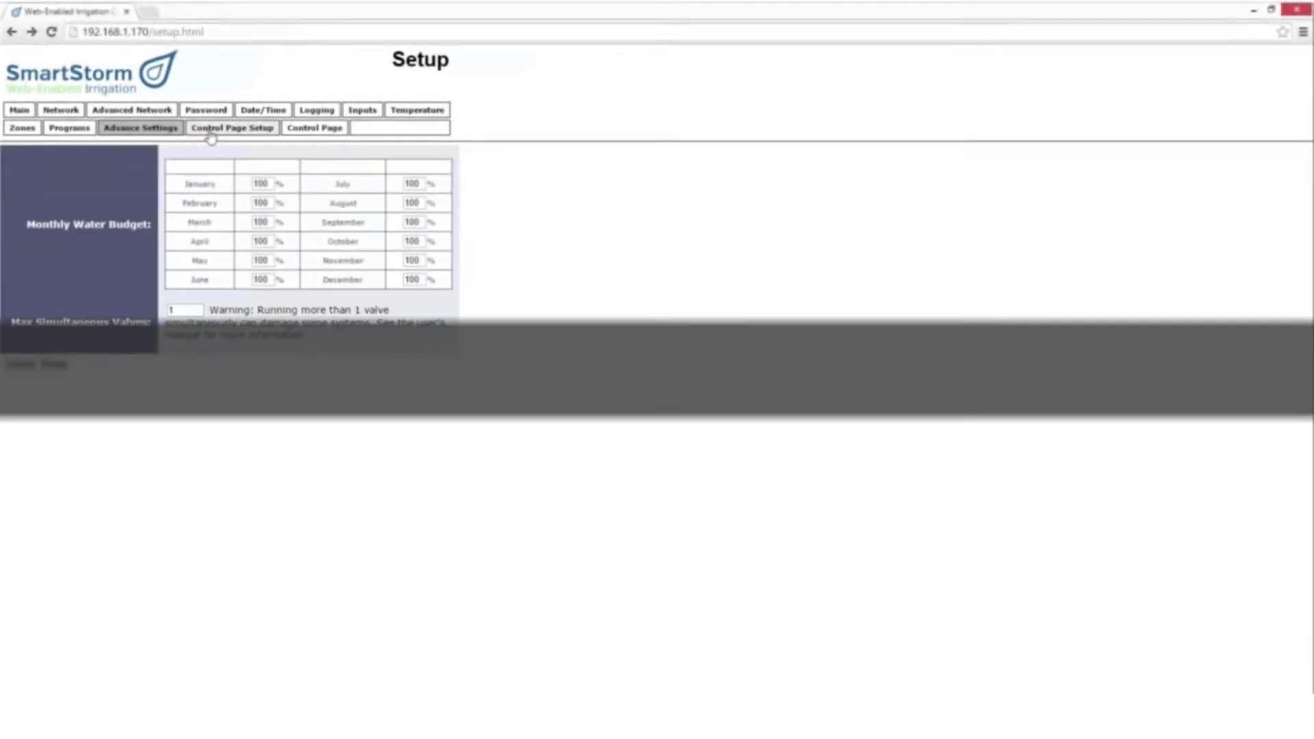
Step: Open the Control Page Setup options
{"action": "left_click", "coordinate": [211, 132]}
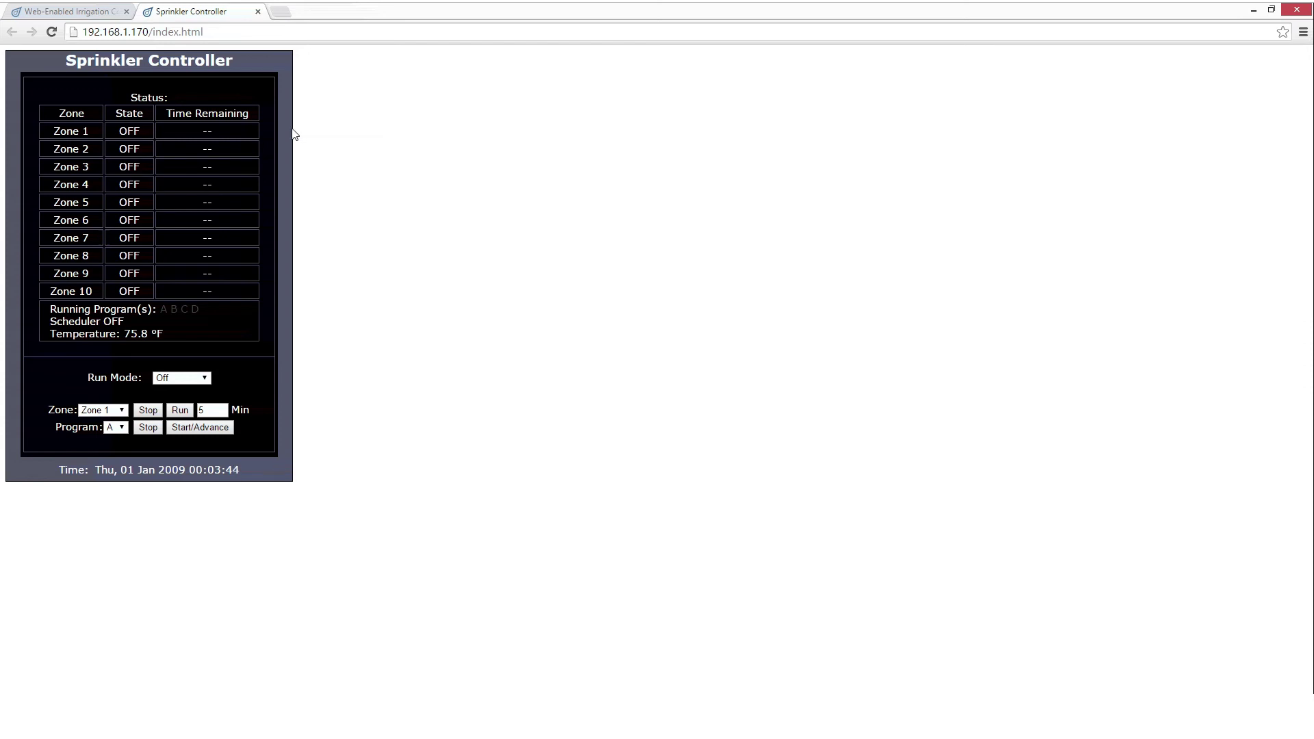
{"action": "left_click_drag", "start_coordinate": [221, 36], "coordinate": [81, 32]}
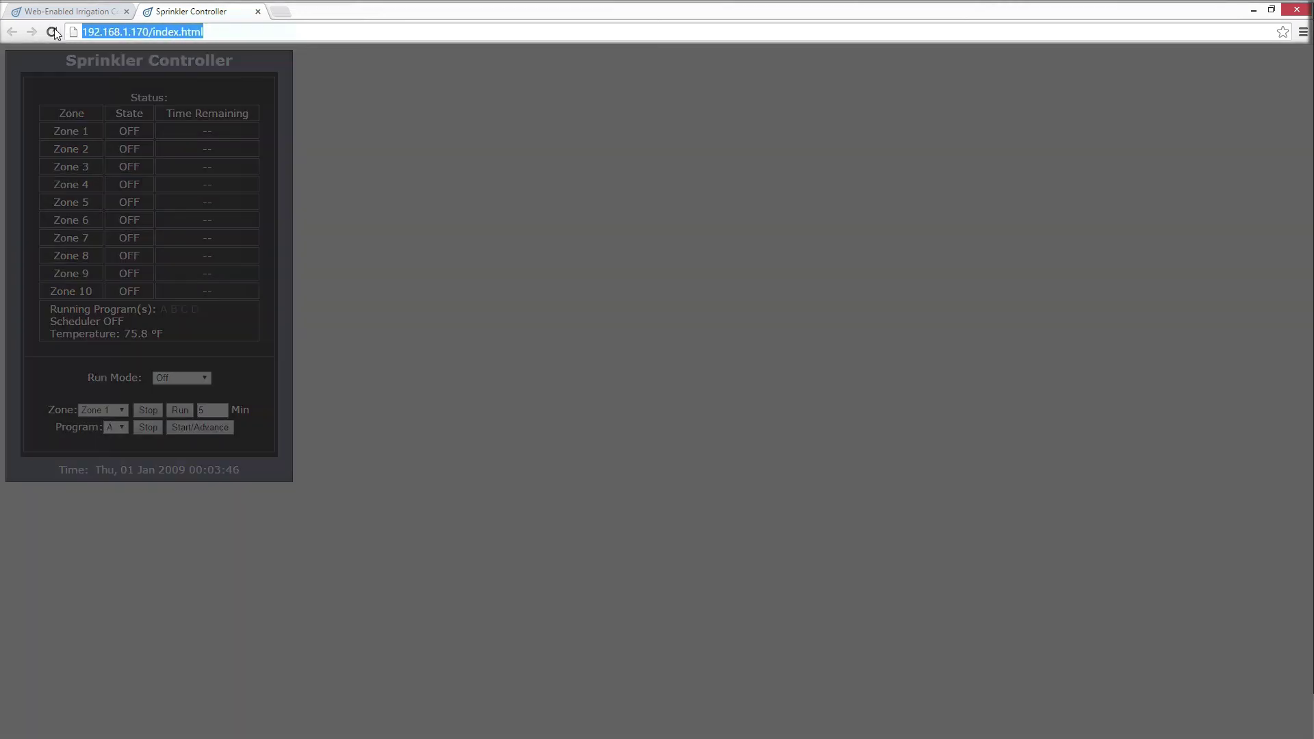
{"action": "type", "text": "http:"}
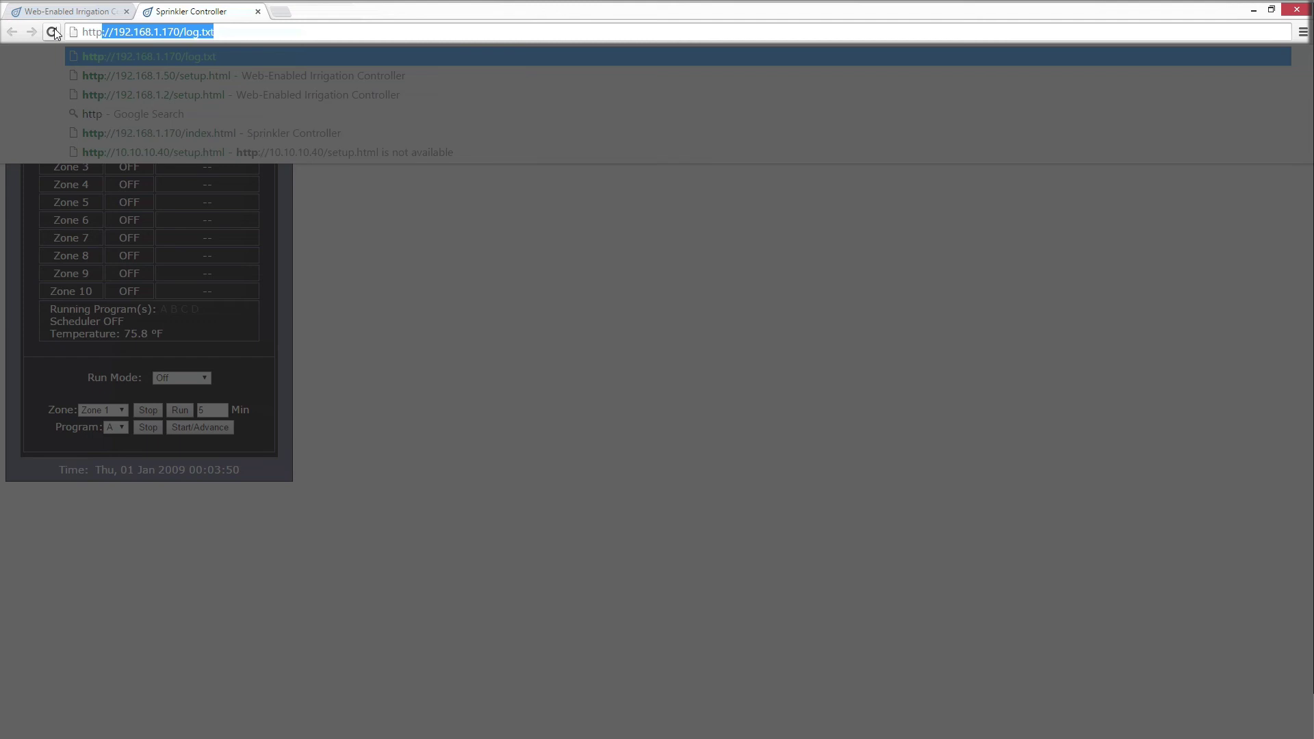
{"action": "type", "text": "//"}
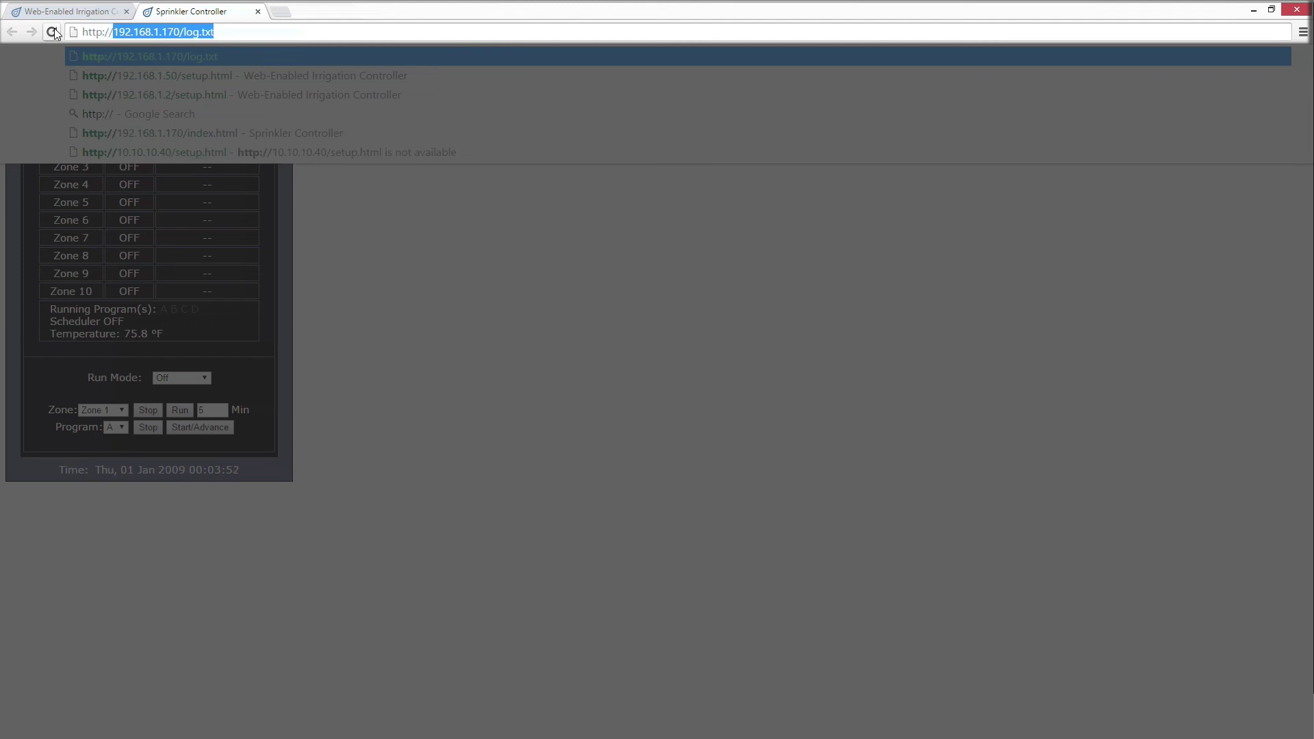
{"action": "type", "text": "192"}
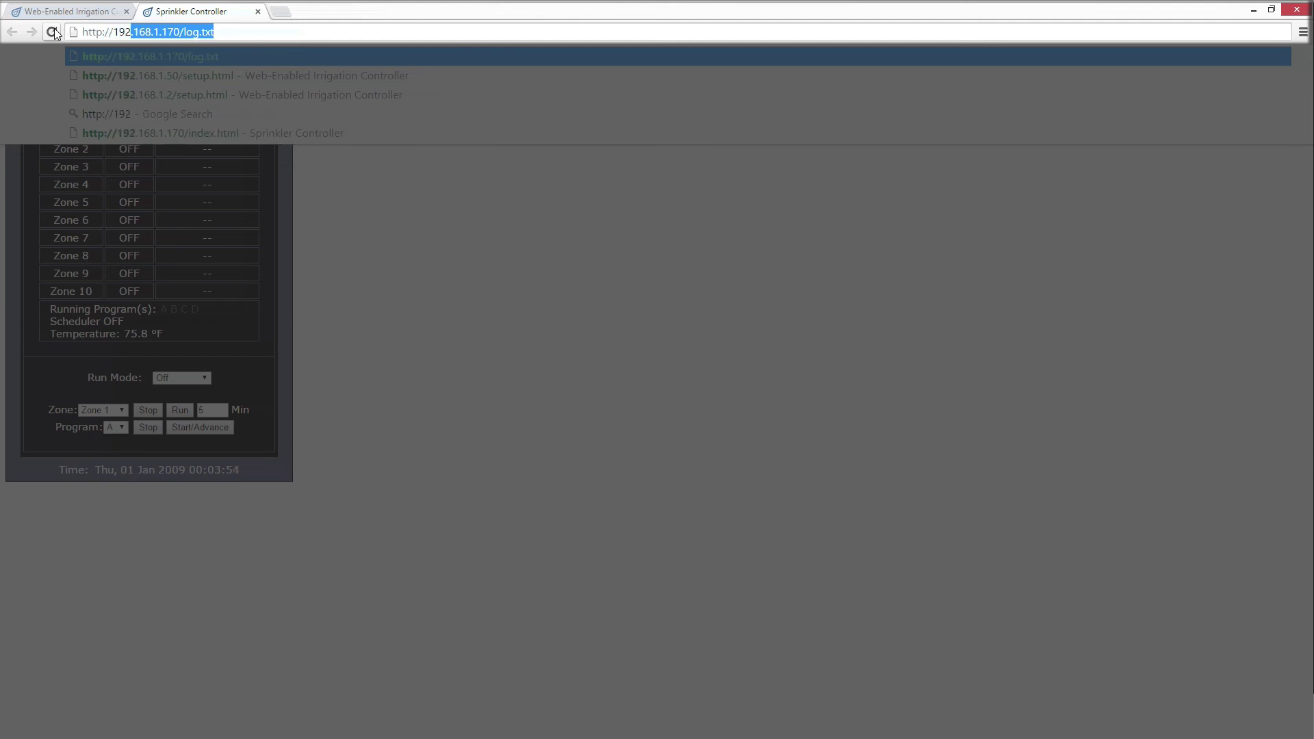
{"action": "type", "text": ".168.1"}
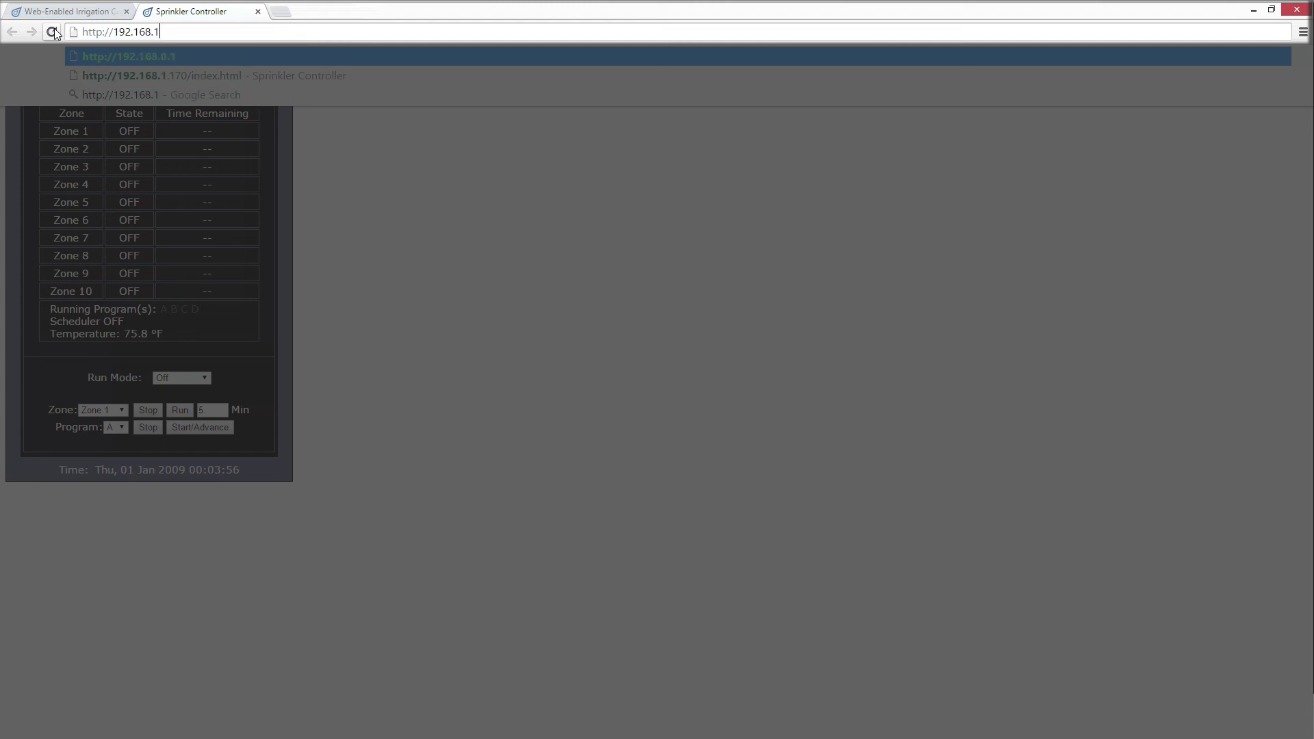
{"action": "type", "text": ".2:"}
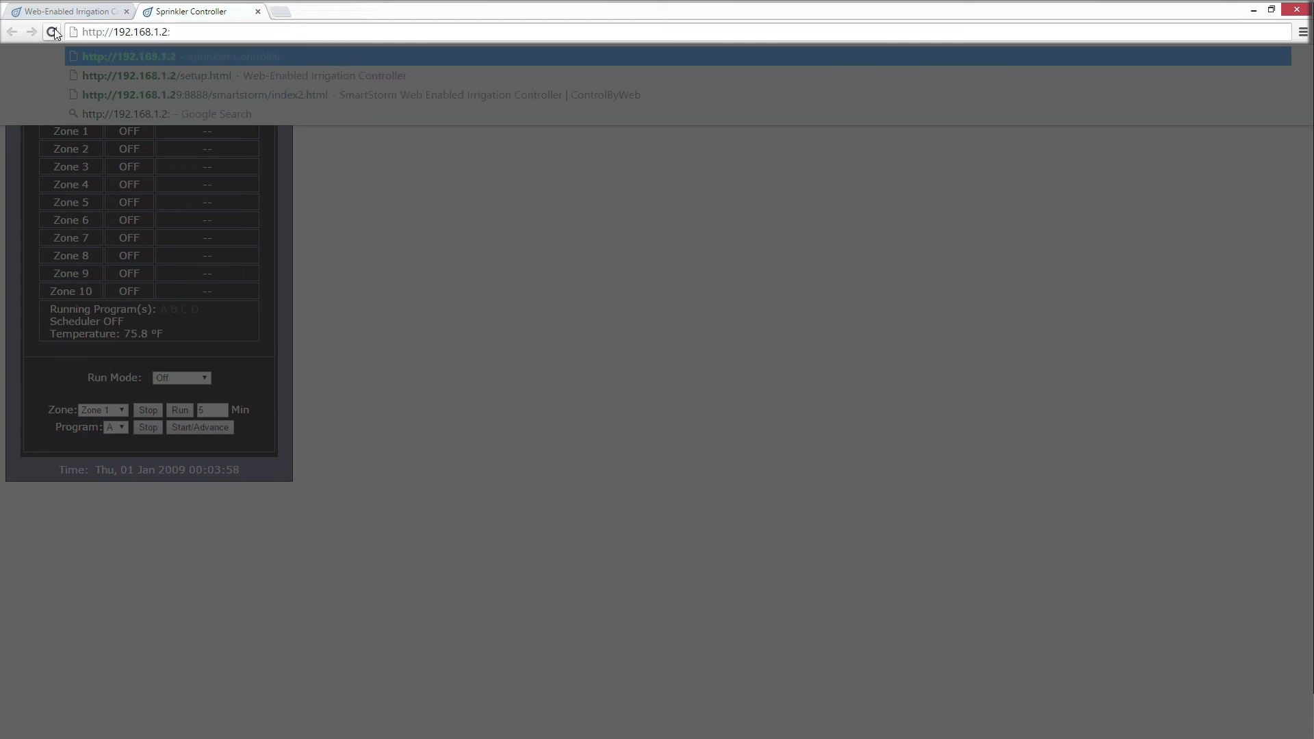
{"action": "type", "text": "8000"}
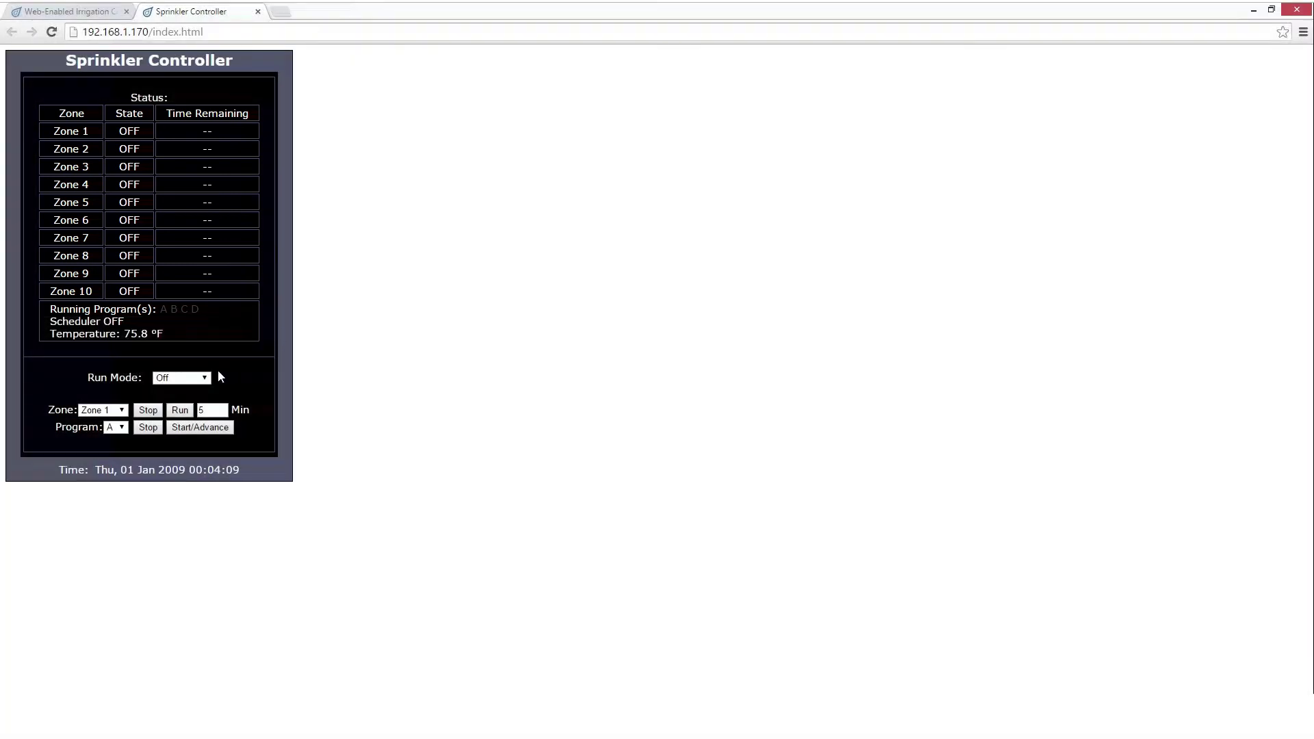
Step: Set Run Mode to Automatic, briefly back to Off, then Automatic again
{"action": "left_click", "coordinate": [202, 377]}
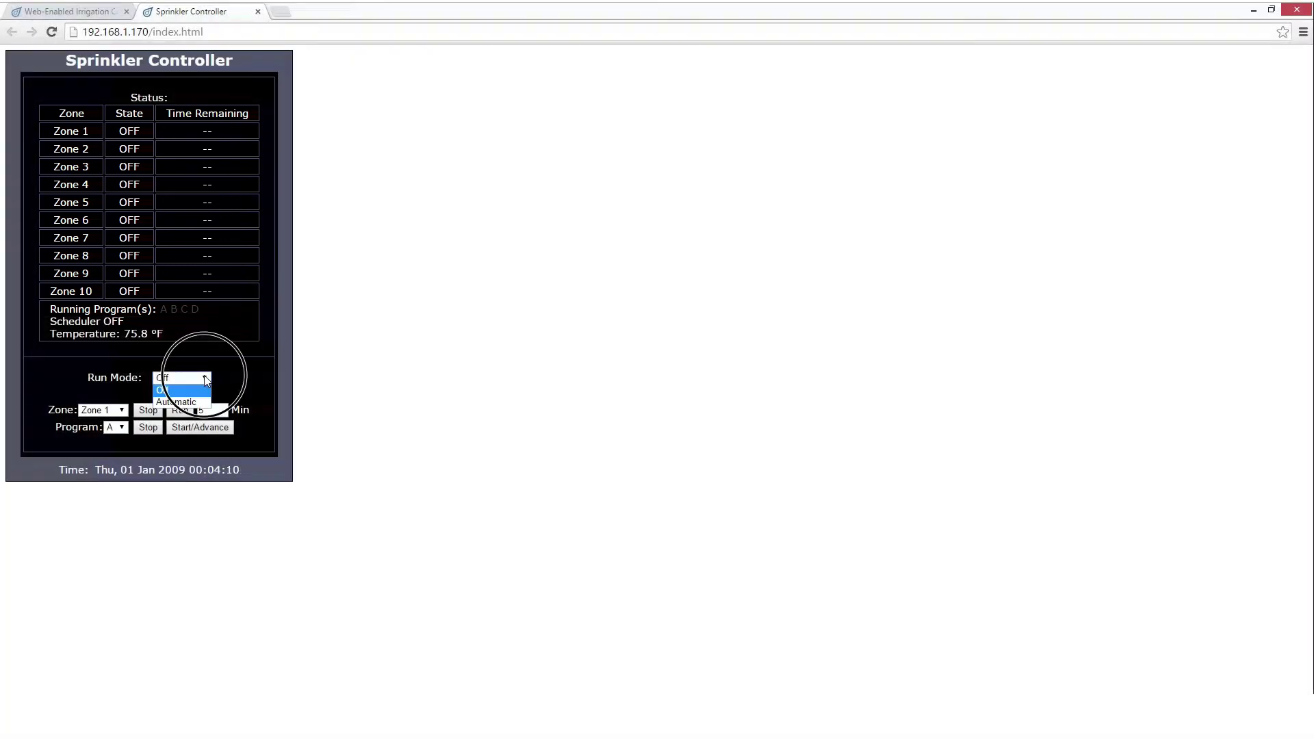
{"action": "left_click", "coordinate": [202, 402]}
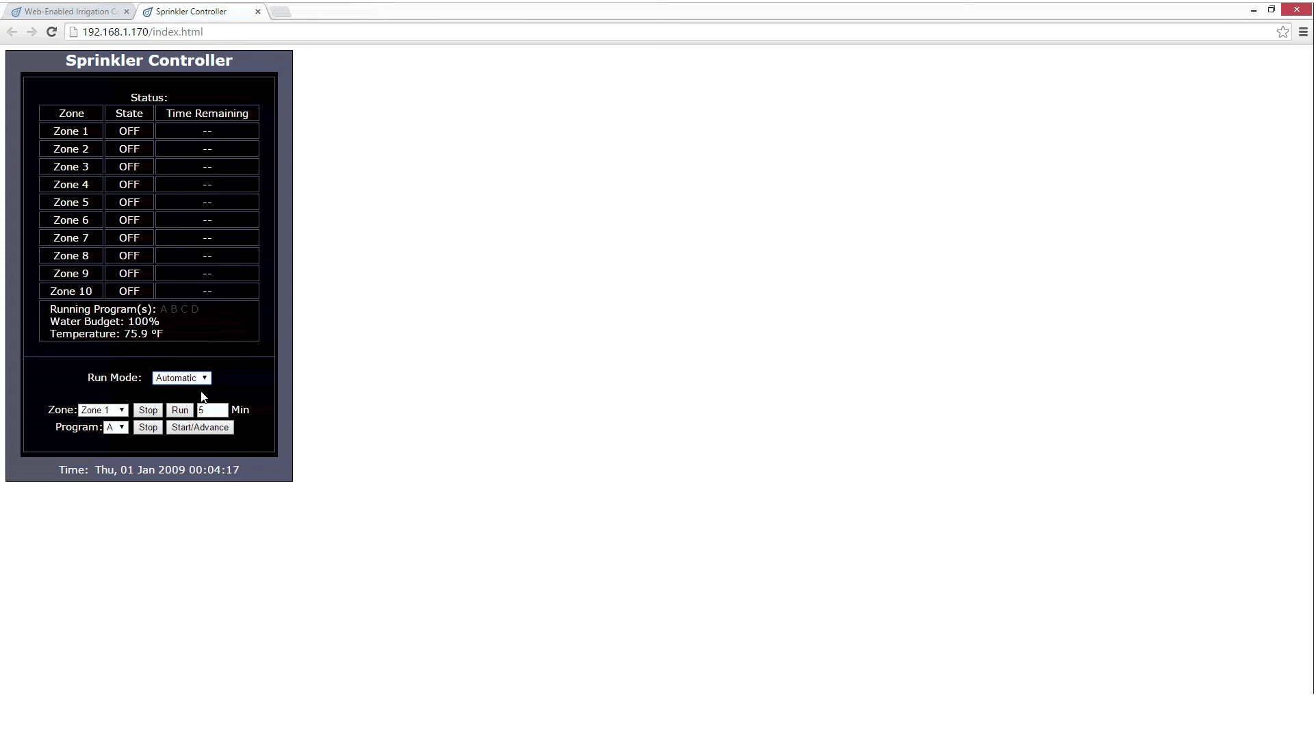
{"action": "left_click", "coordinate": [206, 381]}
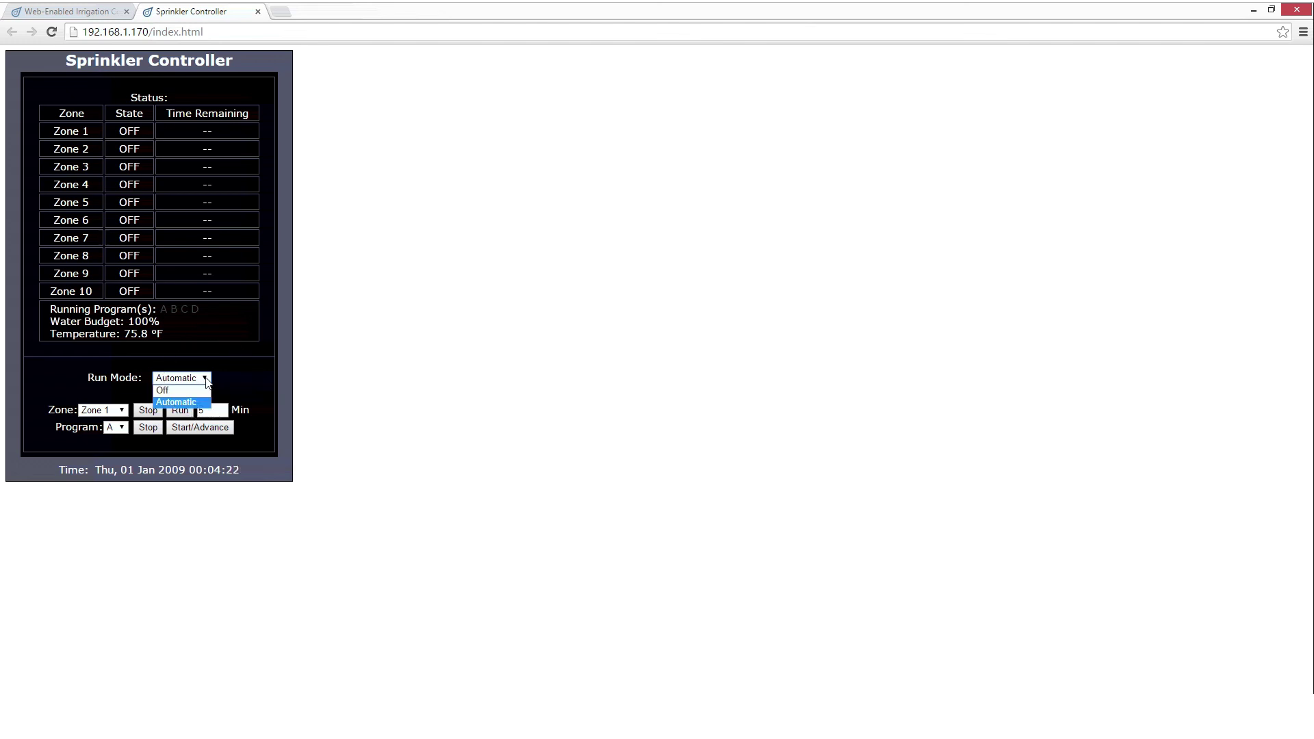
{"action": "left_click", "coordinate": [206, 390]}
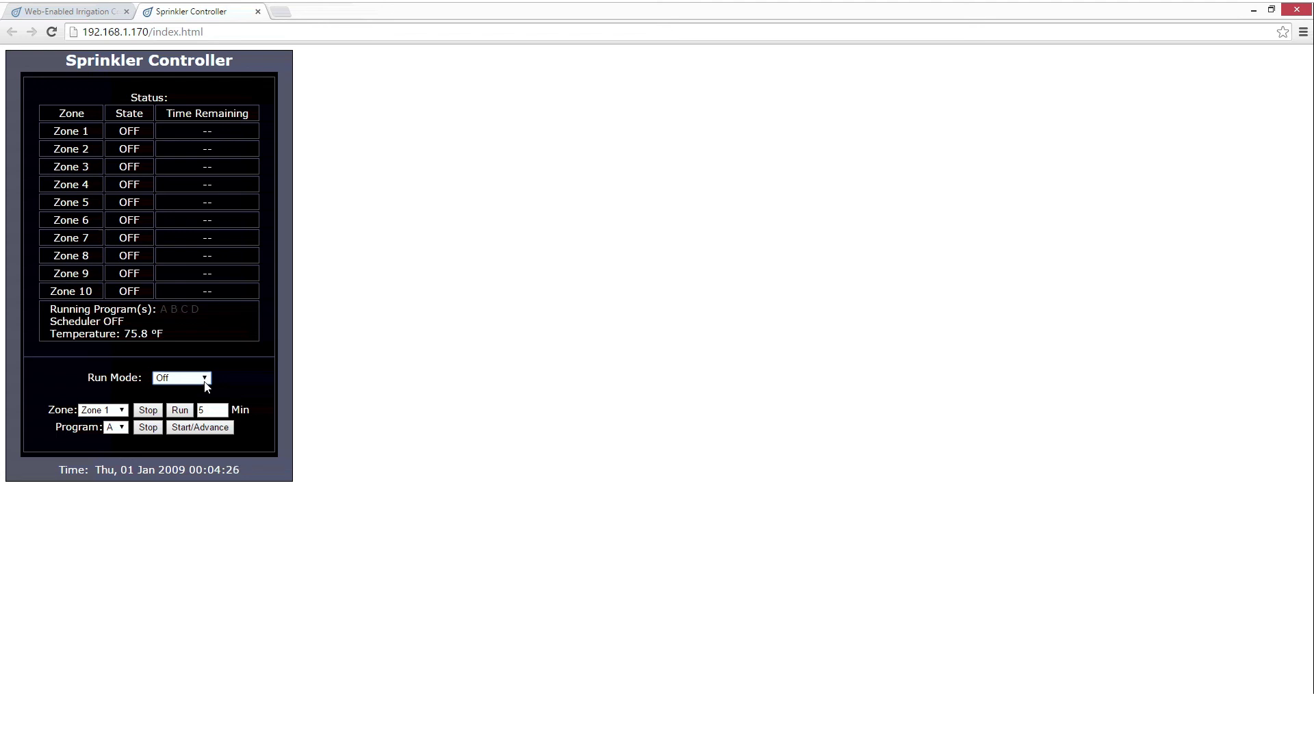
{"action": "left_click", "coordinate": [204, 381]}
{"action": "left_click", "coordinate": [203, 403]}
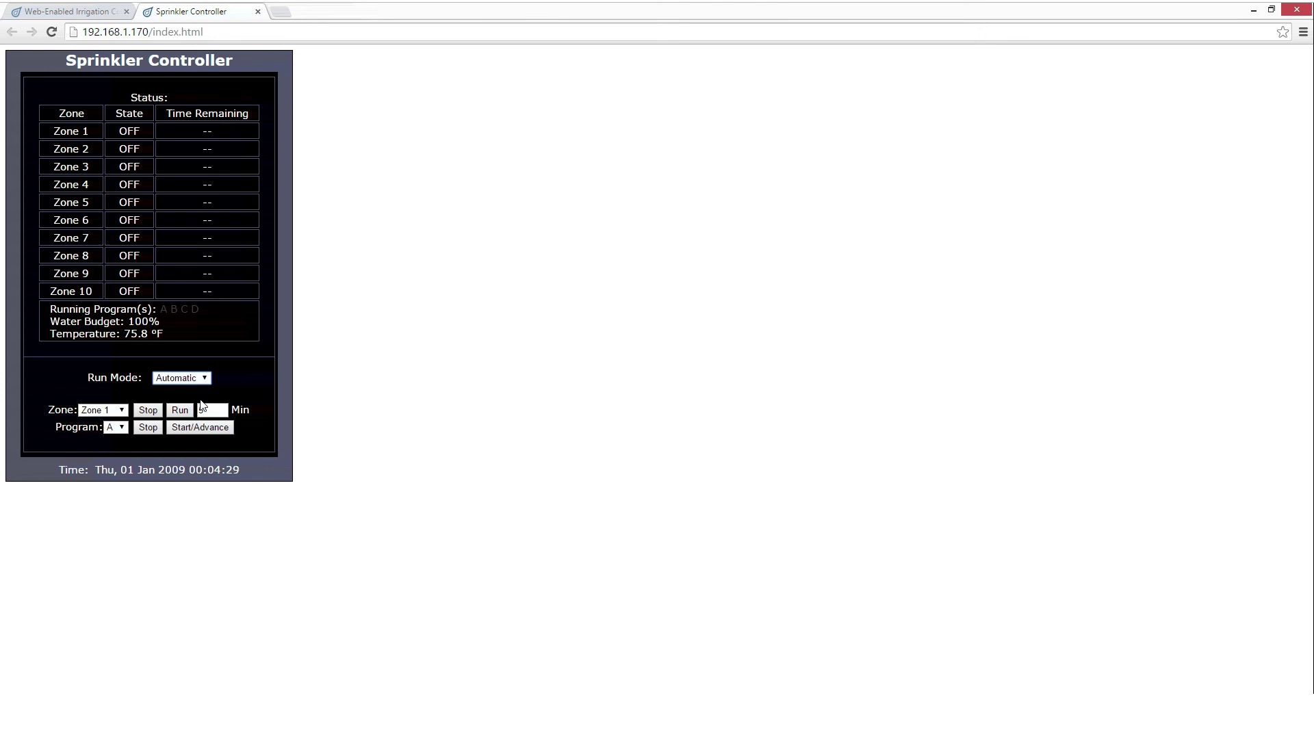
Step: Start a 5-minute manual run of Zone 2
{"action": "left_click", "coordinate": [122, 410]}
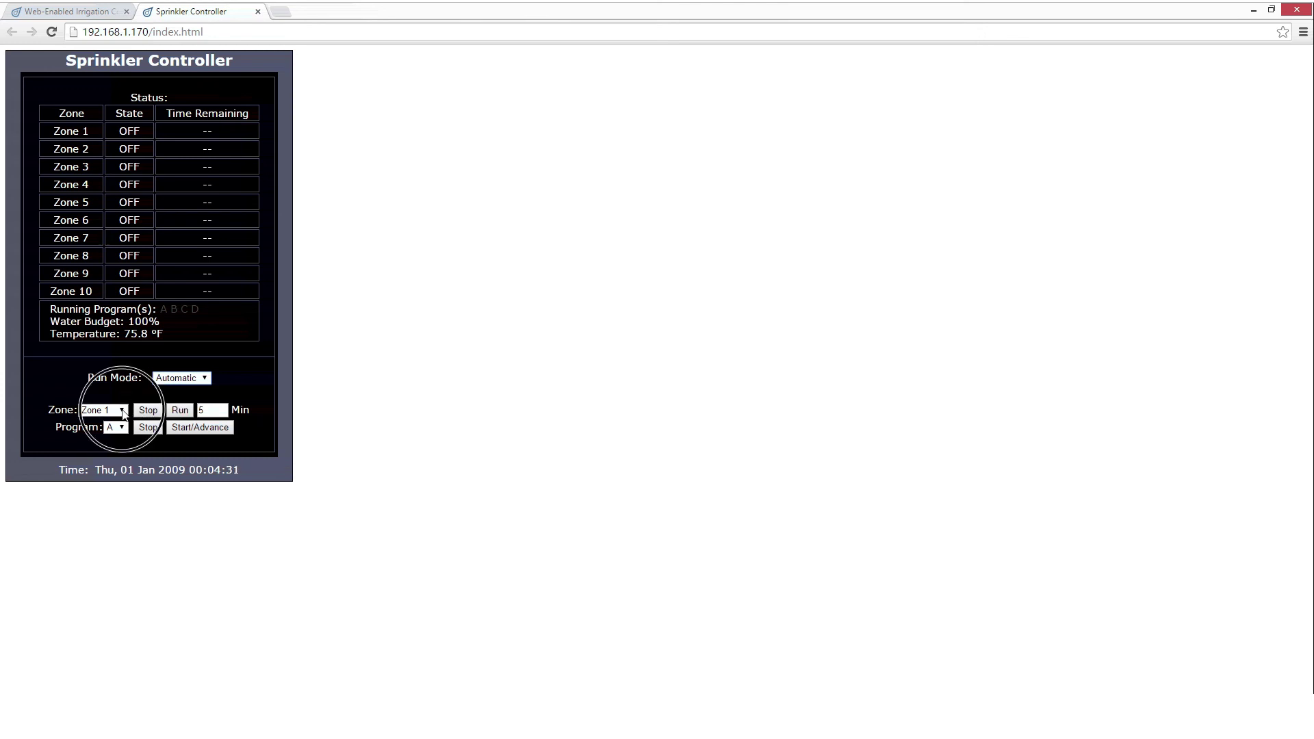
{"action": "left_click", "coordinate": [112, 433]}
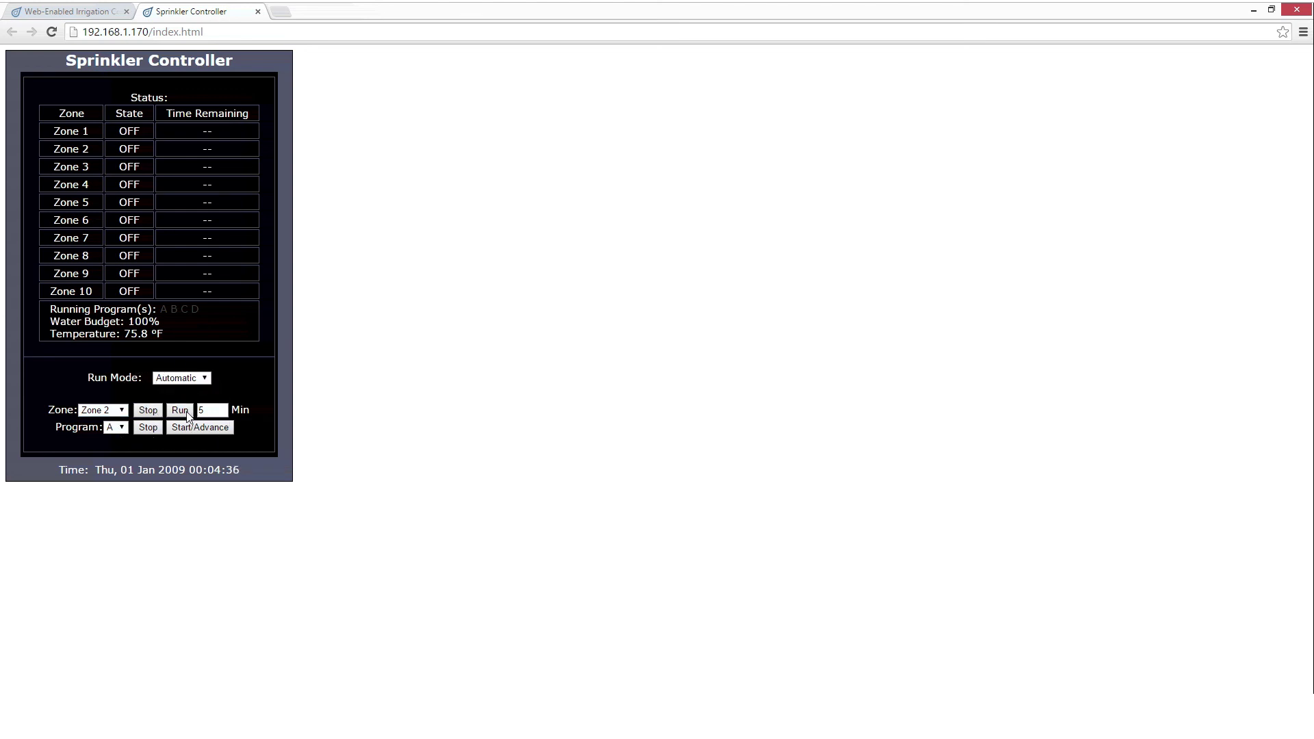
{"action": "left_click", "coordinate": [180, 410]}
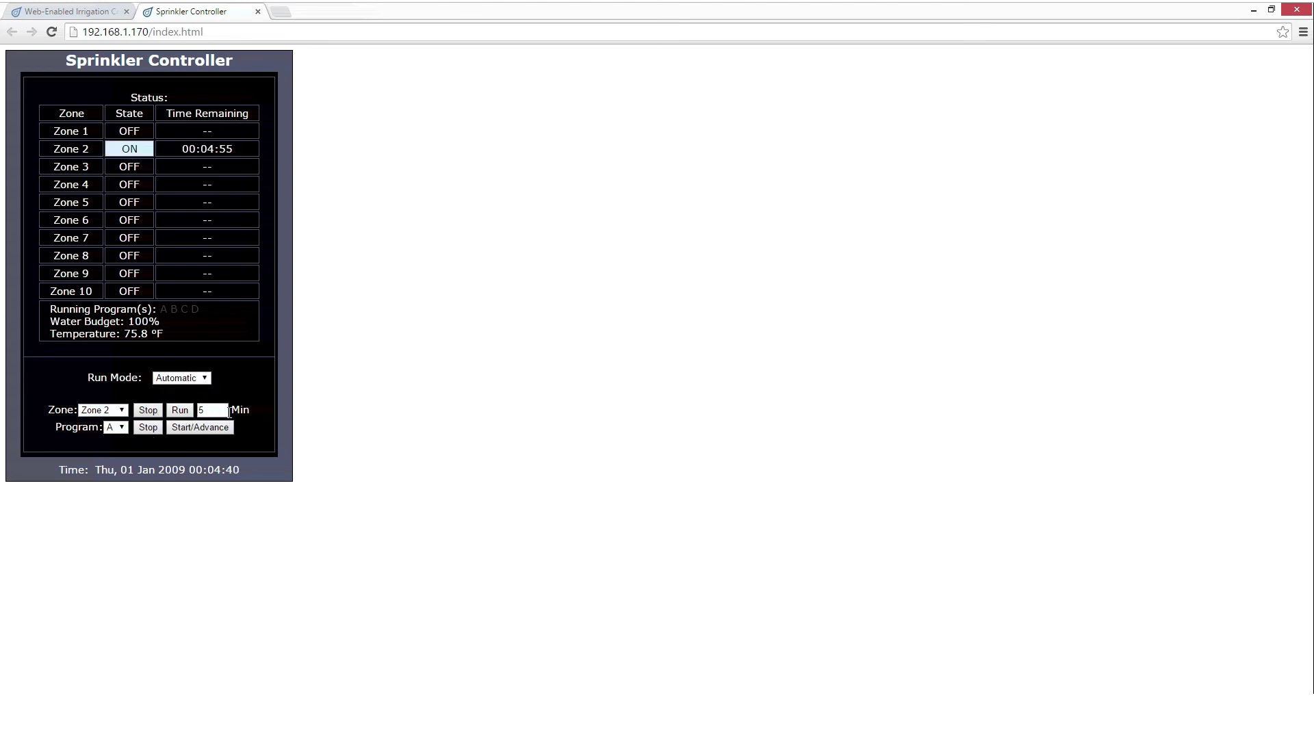
Step: Keep Program A selected in the Program dropdown and return to the Programs setup page
{"action": "left_click", "coordinate": [123, 428]}
{"action": "left_click", "coordinate": [124, 427]}
{"action": "left_click", "coordinate": [187, 428]}
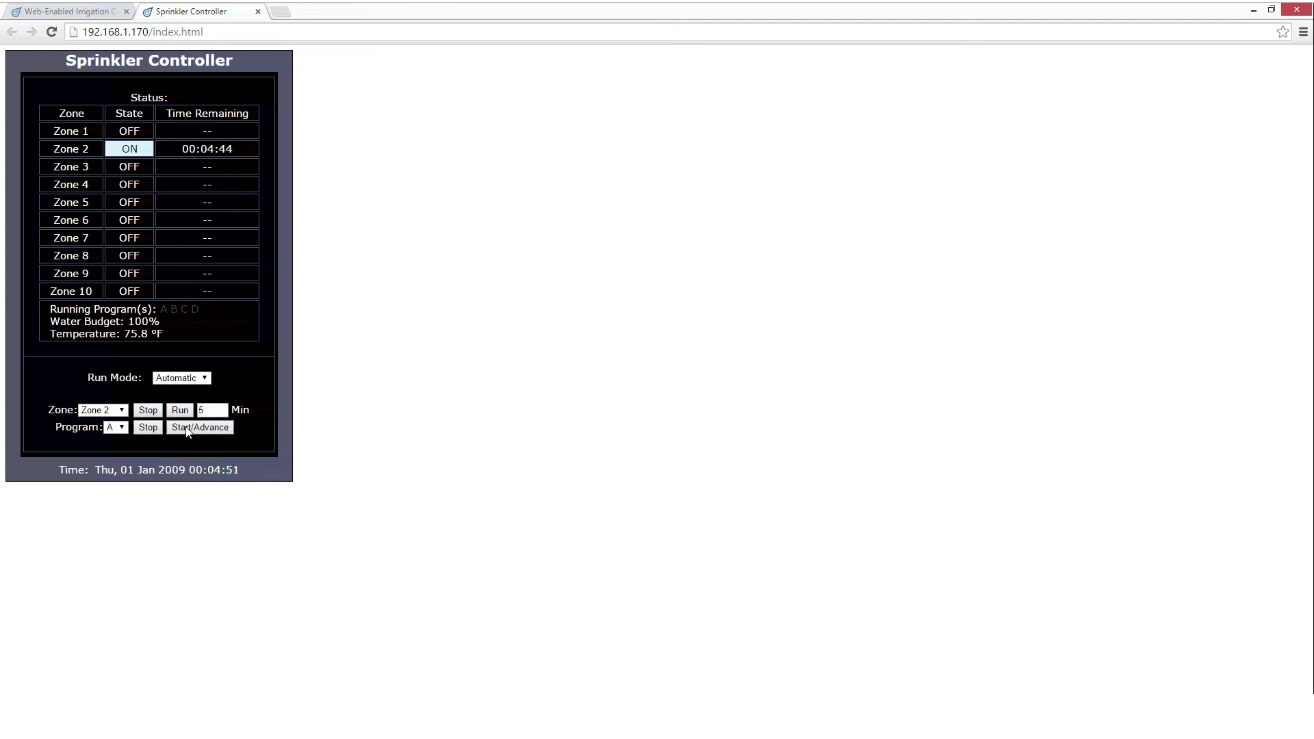